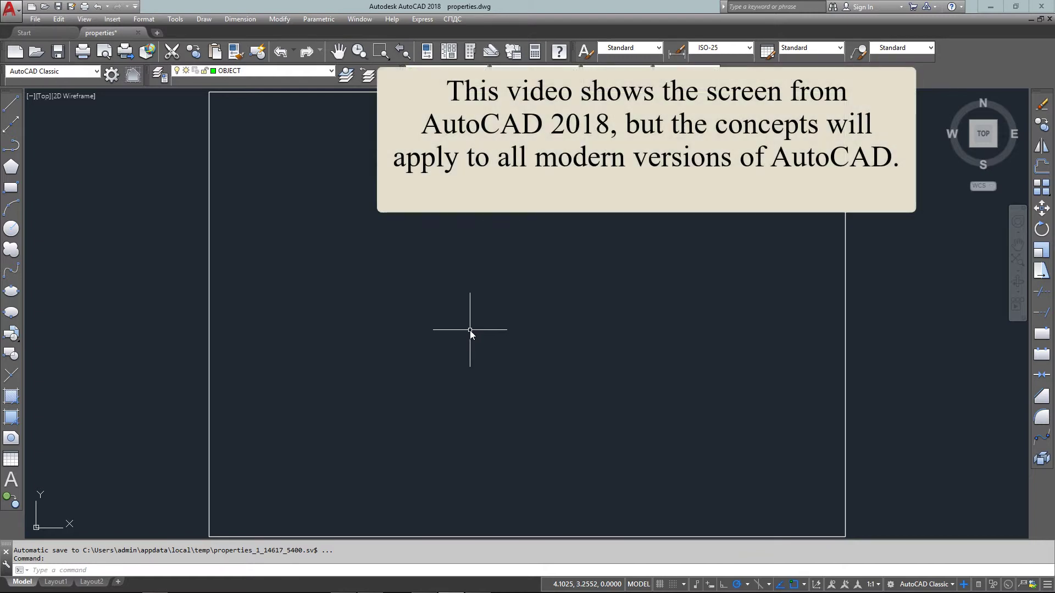
type("l")
Step: Start a line with L and fix its first point inside the drawing border
key("Return")
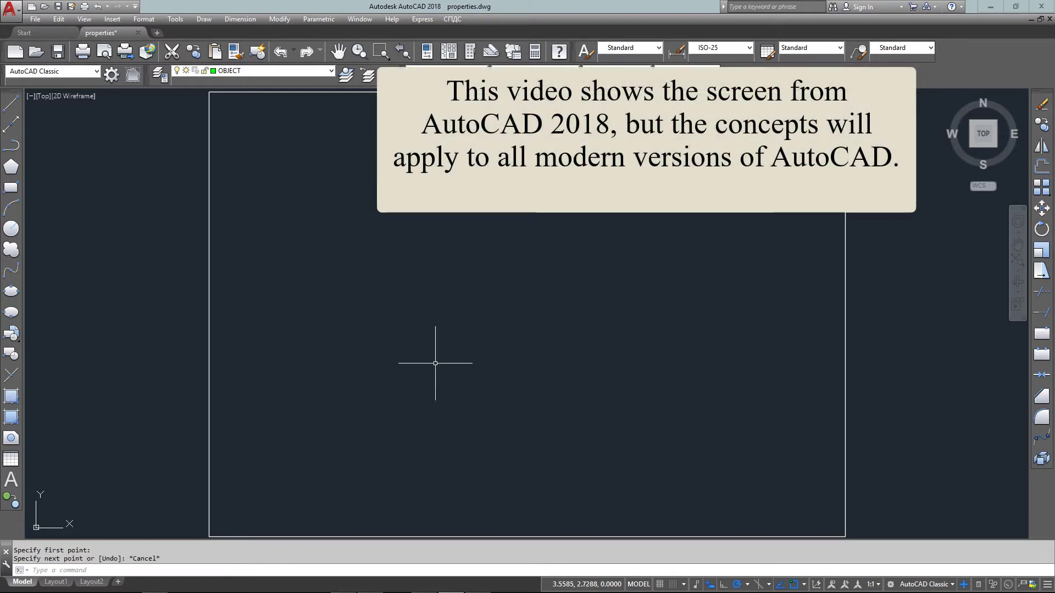
left_click(405, 360)
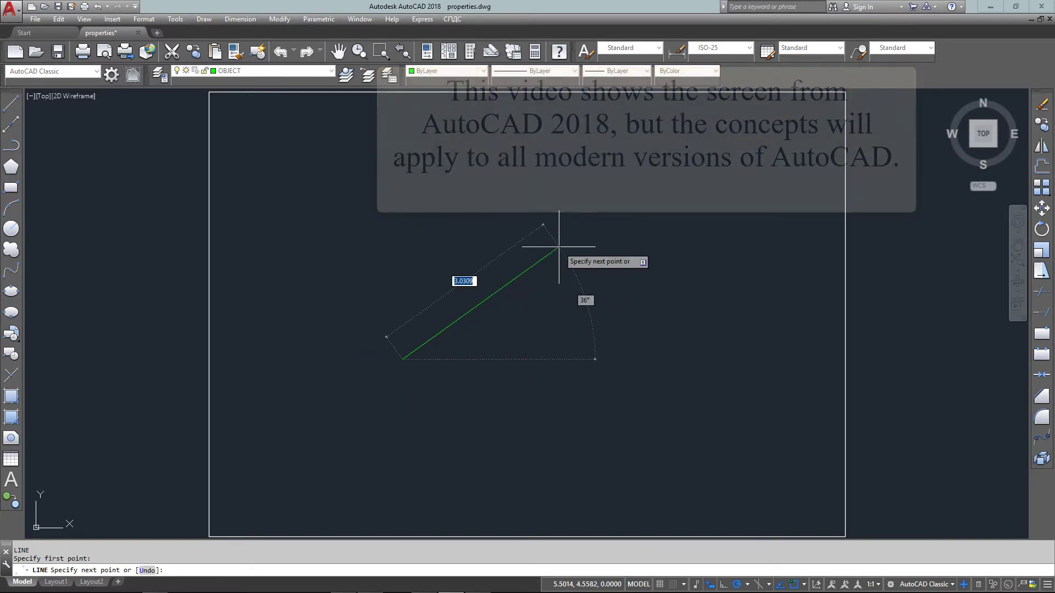
Step: Finish the green diagonal line and move its Quick Properties summary aside
left_click(558, 246)
key("Return")
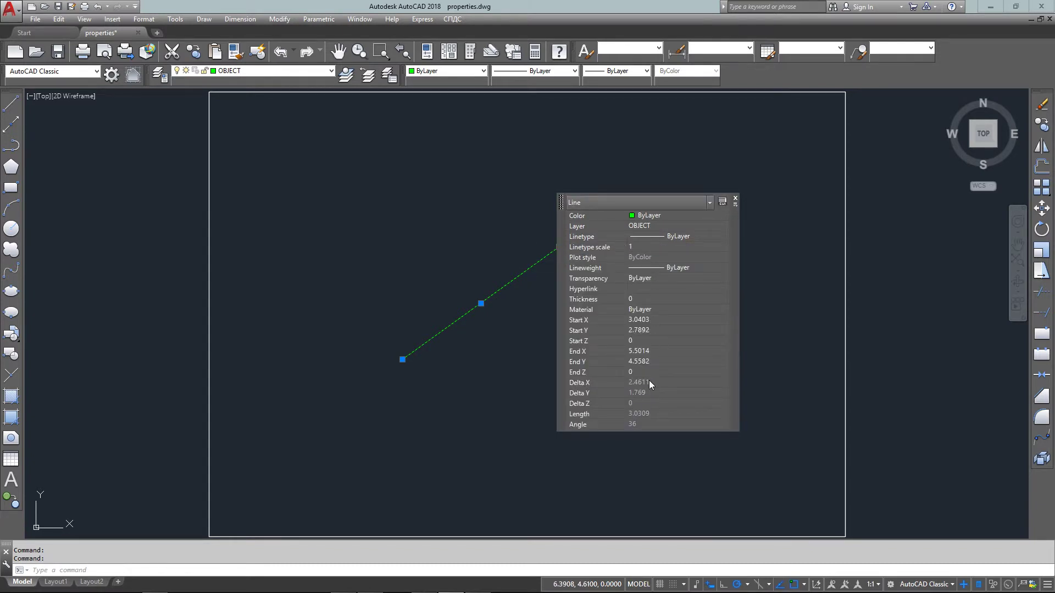
left_click_drag(593, 202, 645, 150)
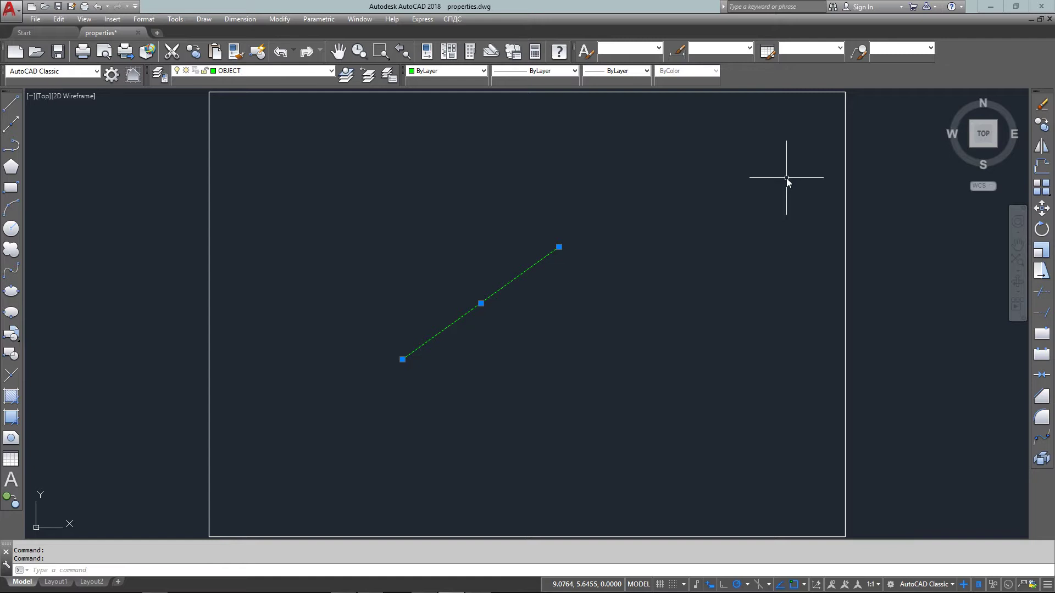
Step: Show and close the line's full Properties palette, then turn Quick Properties off
key("ctrl+1")
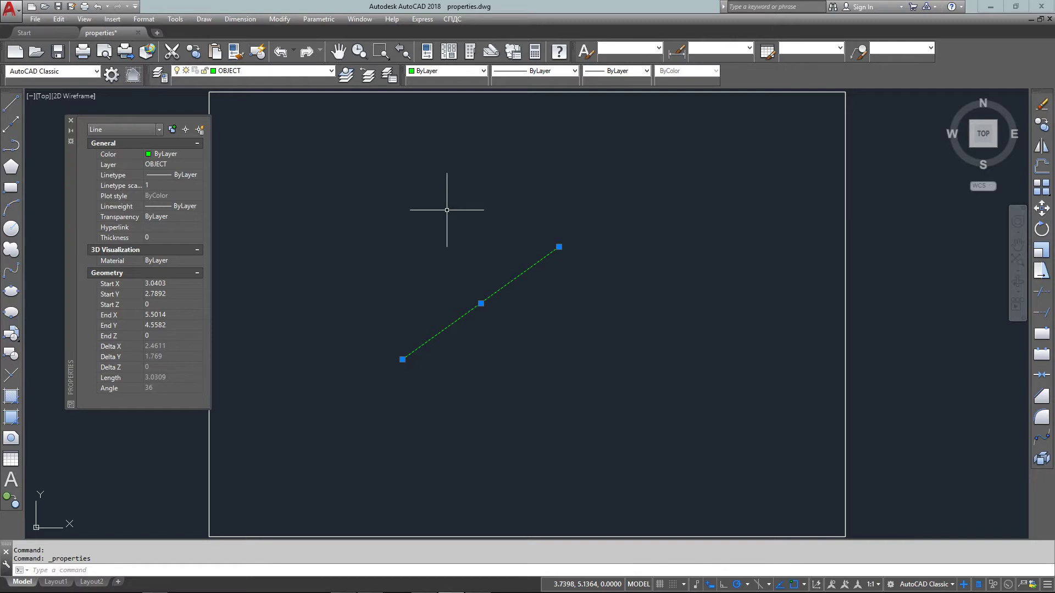
left_click(70, 134)
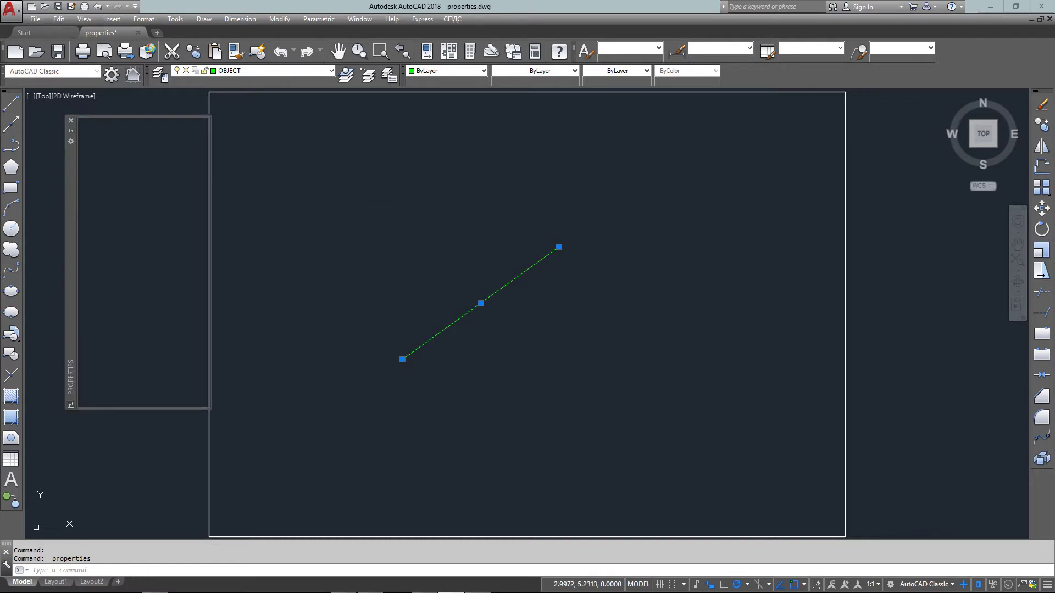
left_click(71, 120)
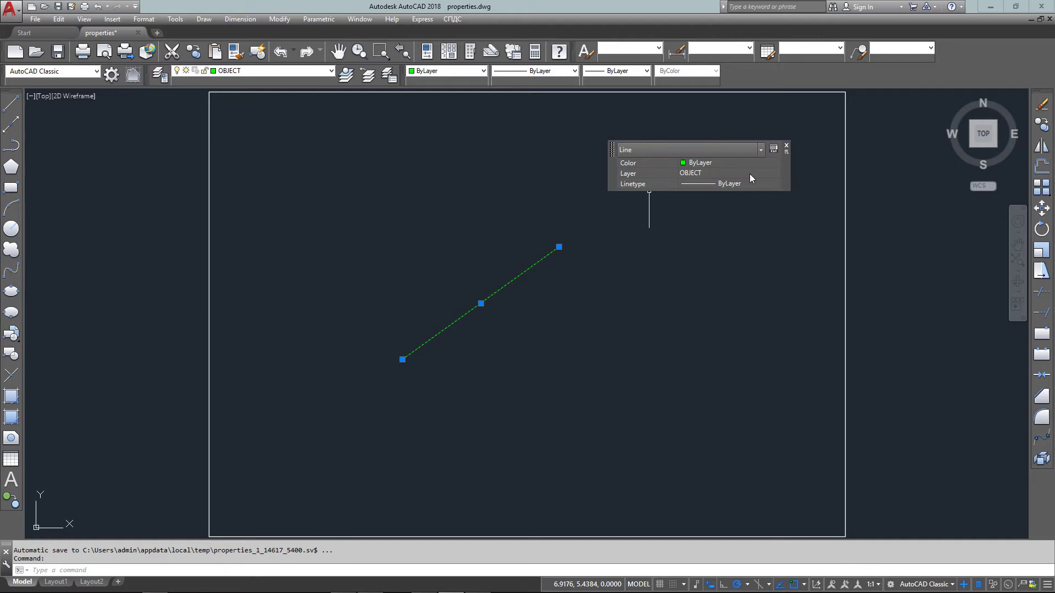
left_click(786, 148)
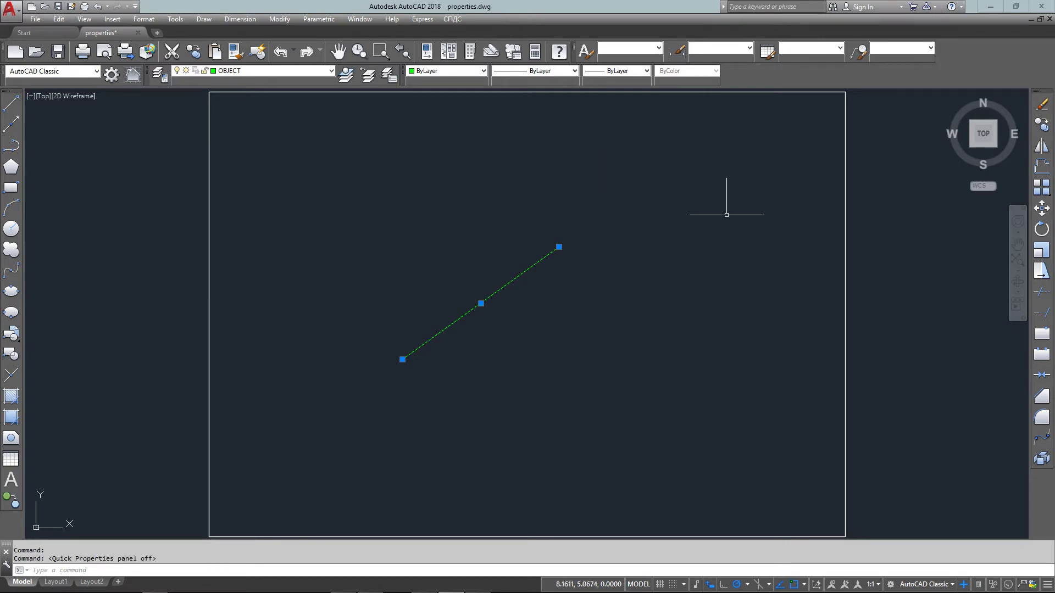
Step: Turn Quick Properties back on and set the line's Start X to 4
left_click(532, 266)
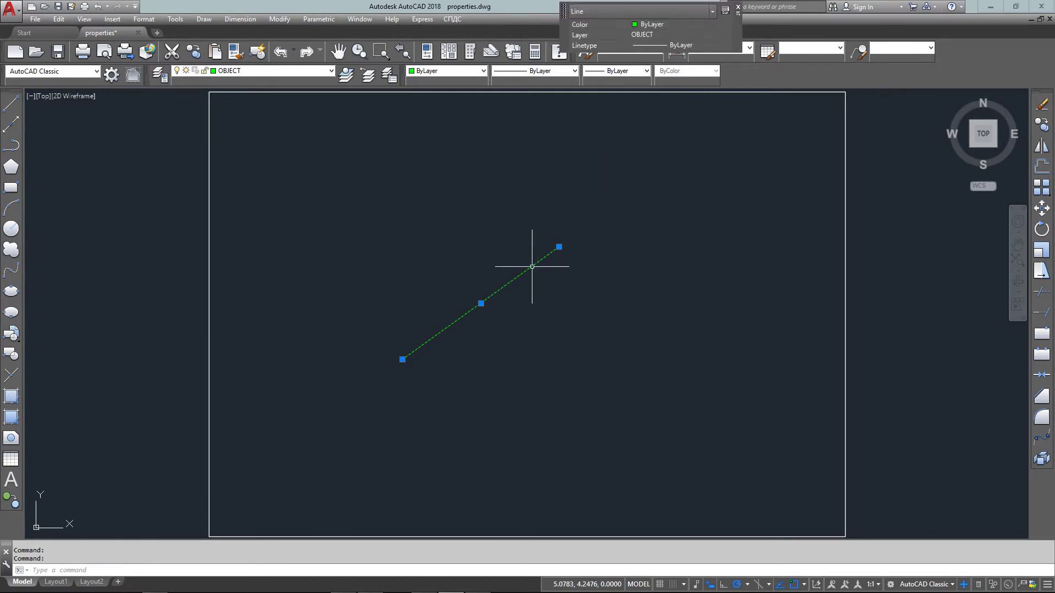
mouse_move(652, 49)
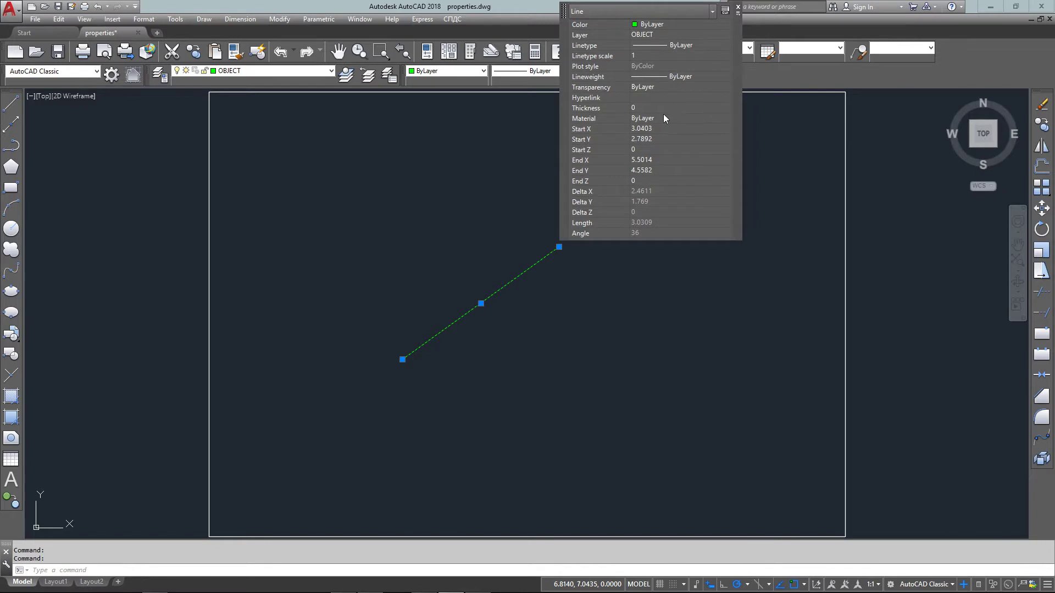
left_click(651, 130)
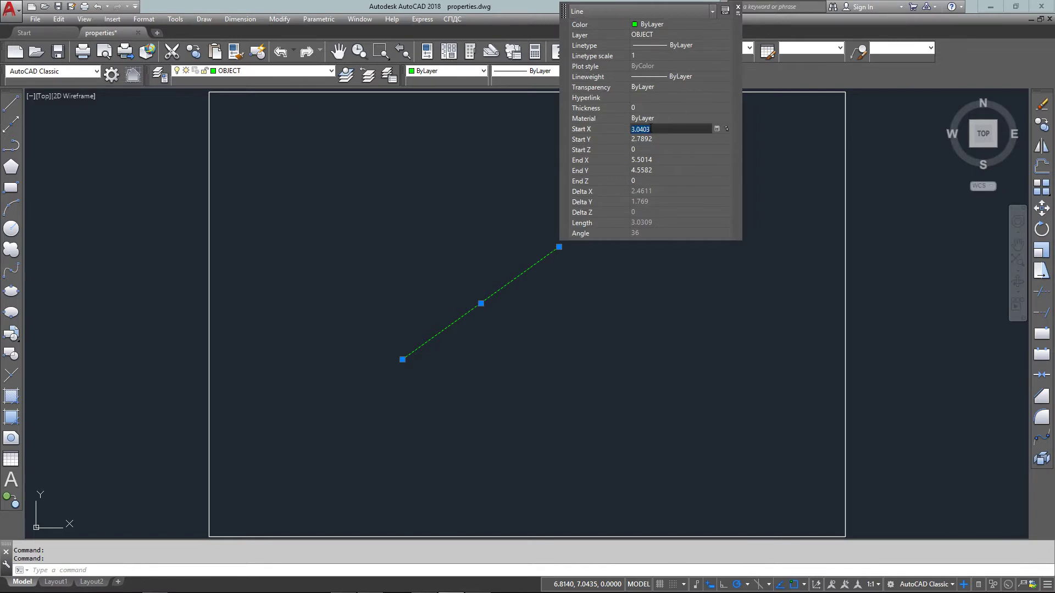
type("4")
key("Tab")
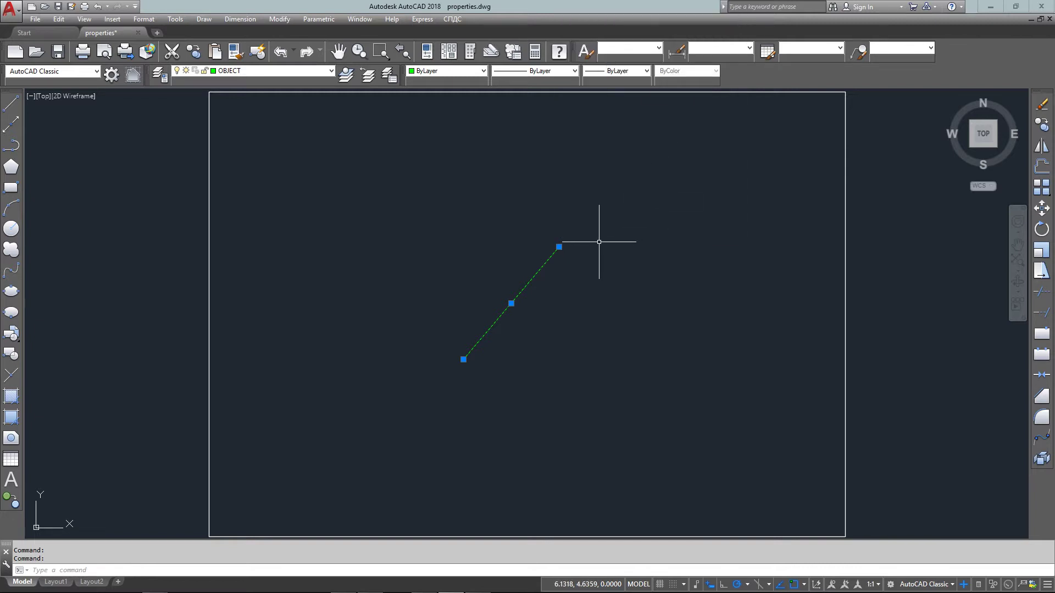
Step: Clear the selection and reselect the line with a selection window
key("ctrl+shift+p")
key("Escape")
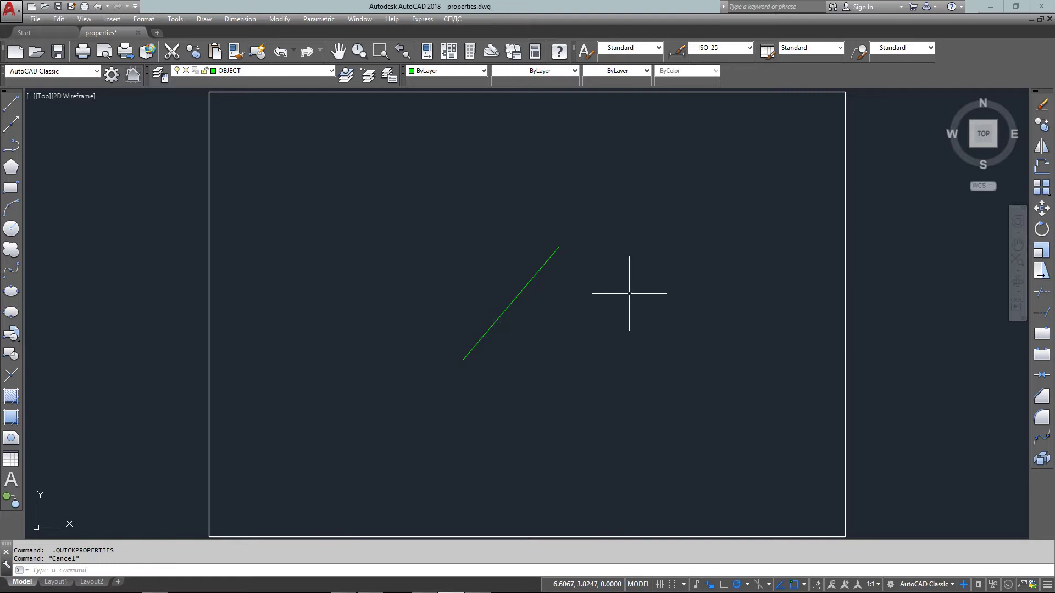
left_click(622, 261)
left_click(485, 277)
Step: Erase the line, draw a radius 1.1781 circle in the upper middle, and select it
key("Delete")
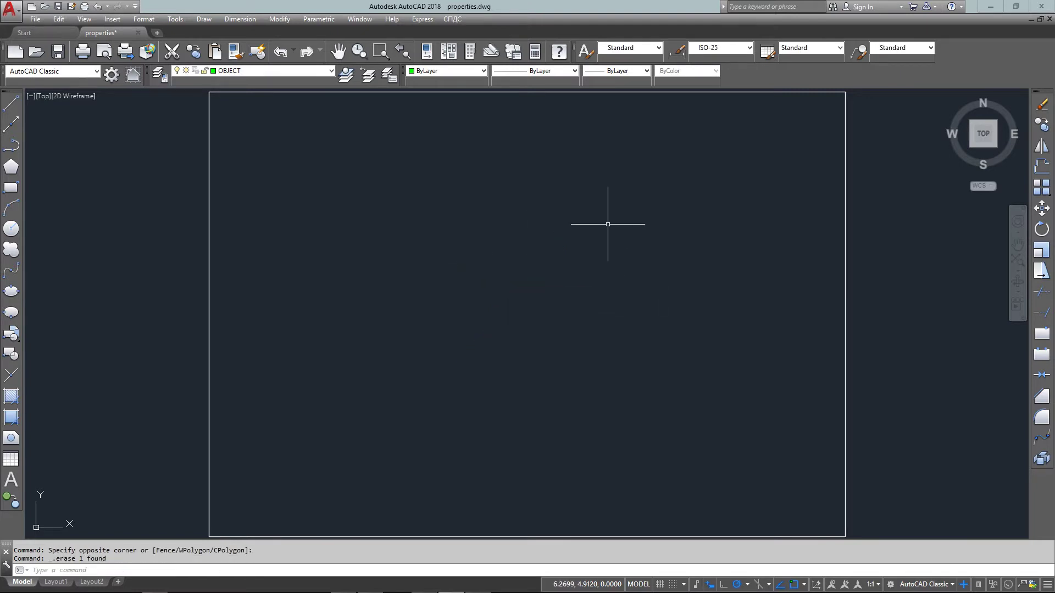
type("c")
key("Return")
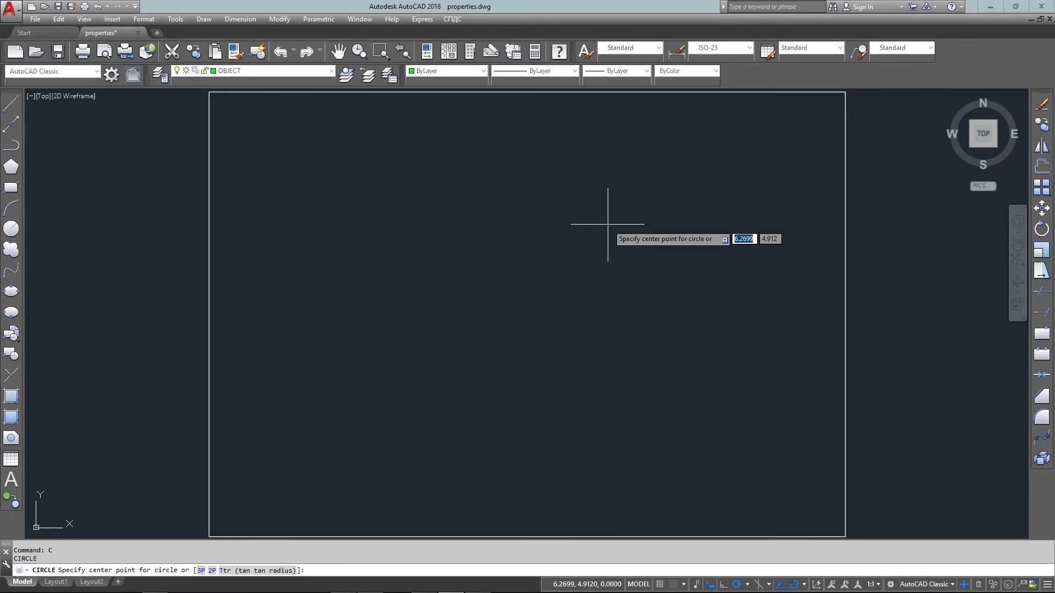
left_click(460, 219)
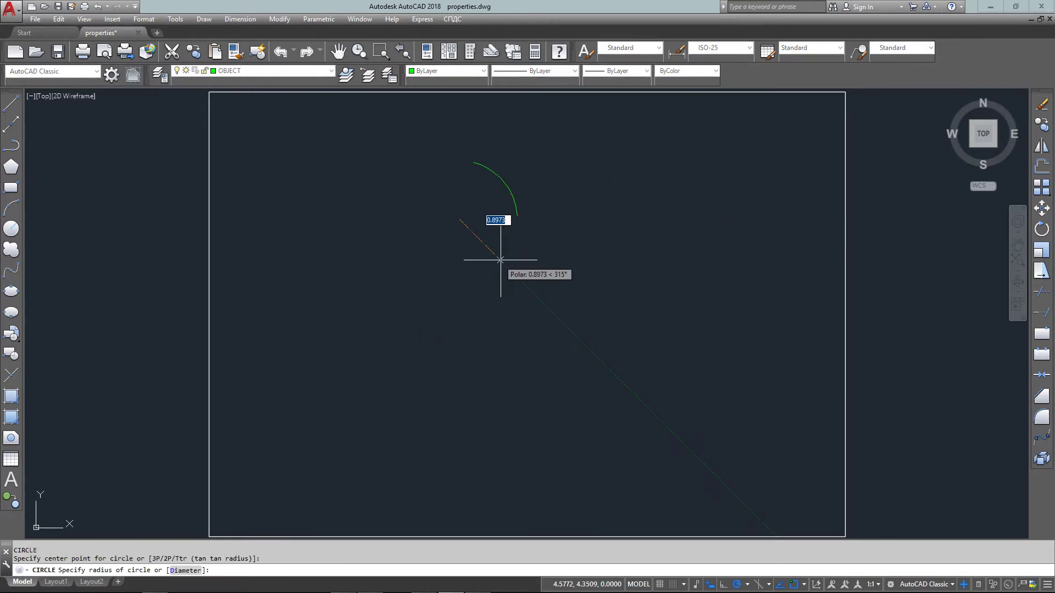
left_click(511, 276)
left_click_drag(548, 198, 533, 219)
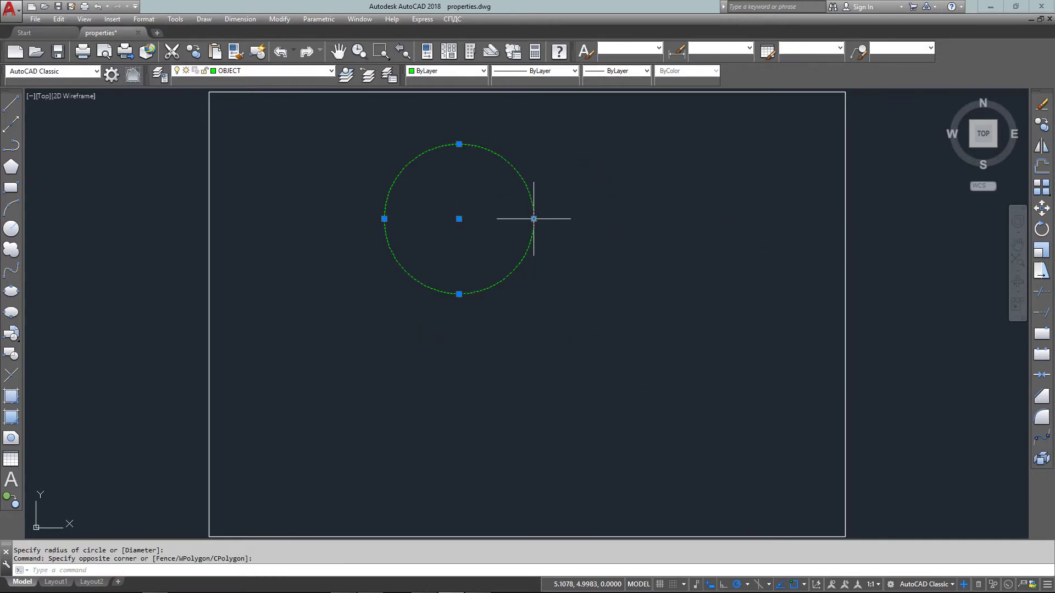
right_click(534, 220)
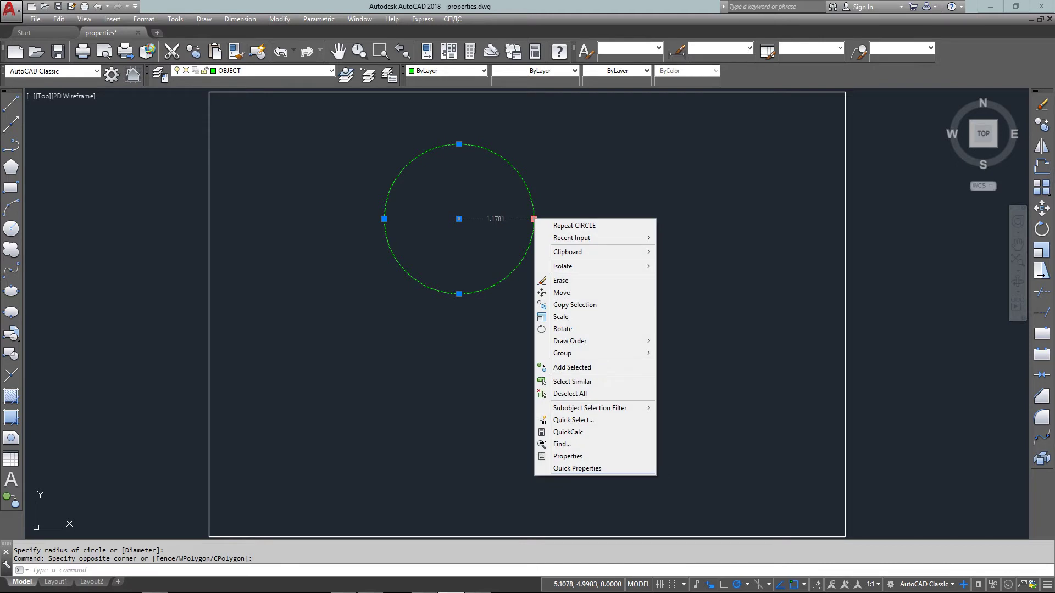
Step: In the Properties palette, give the circle center 4,4 and diameter 2, then close it
left_click(608, 457)
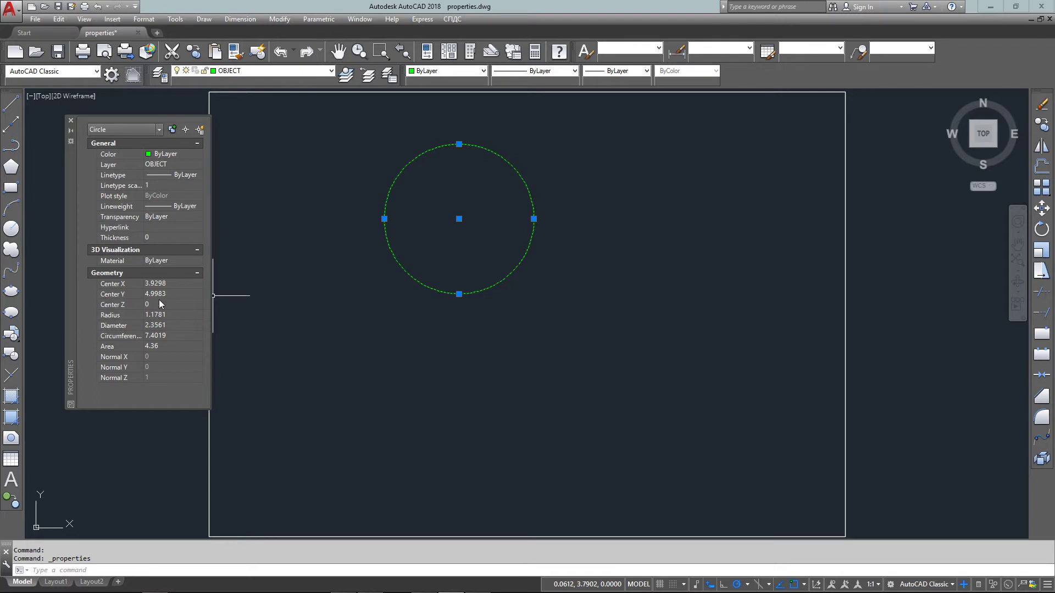
left_click(157, 284)
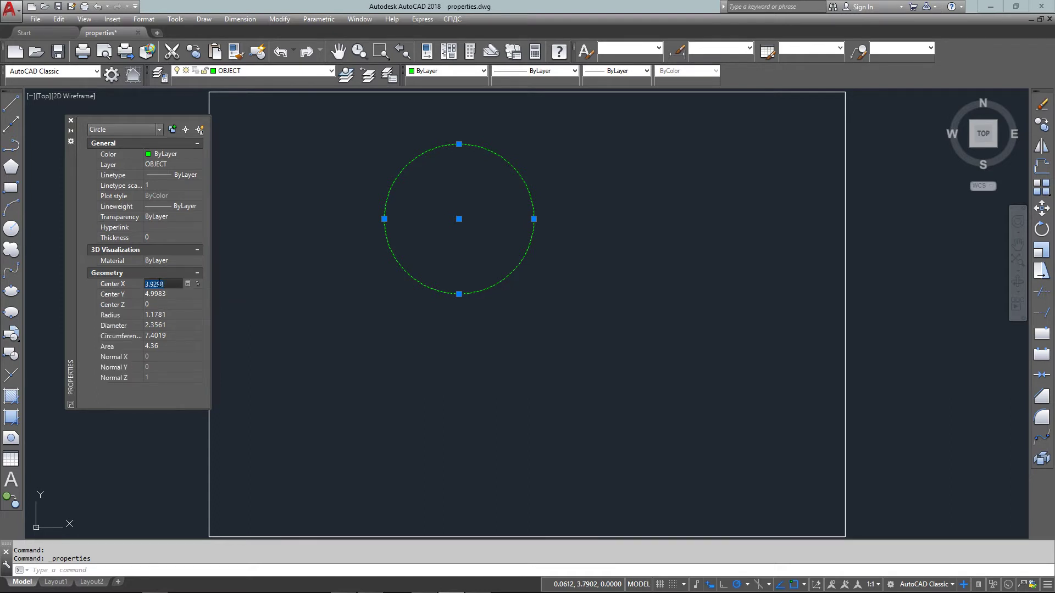
type("4")
left_click(168, 294)
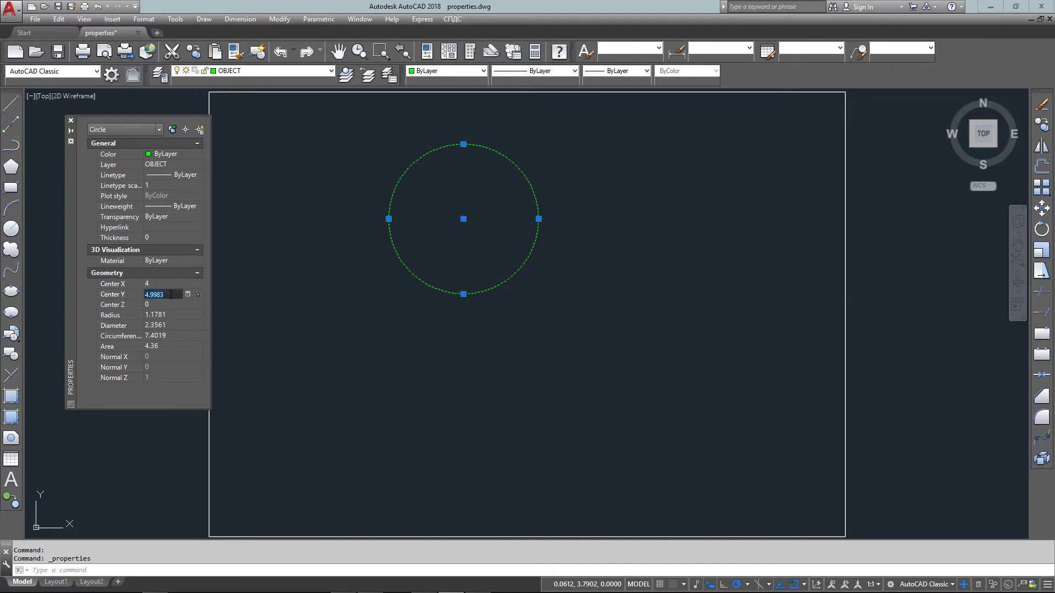
type("4")
left_click(182, 313)
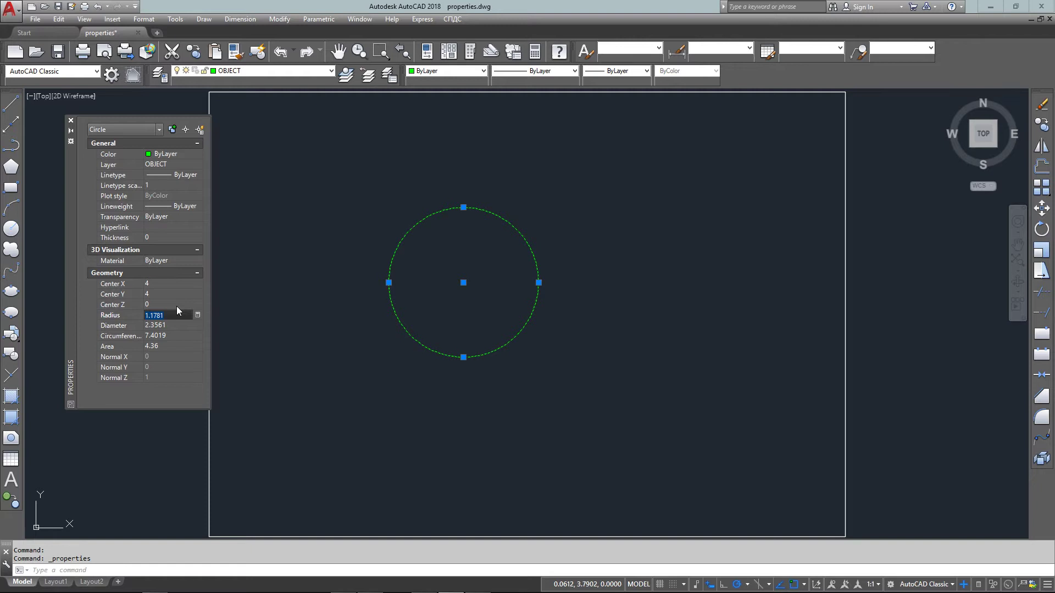
type("2")
key("Tab")
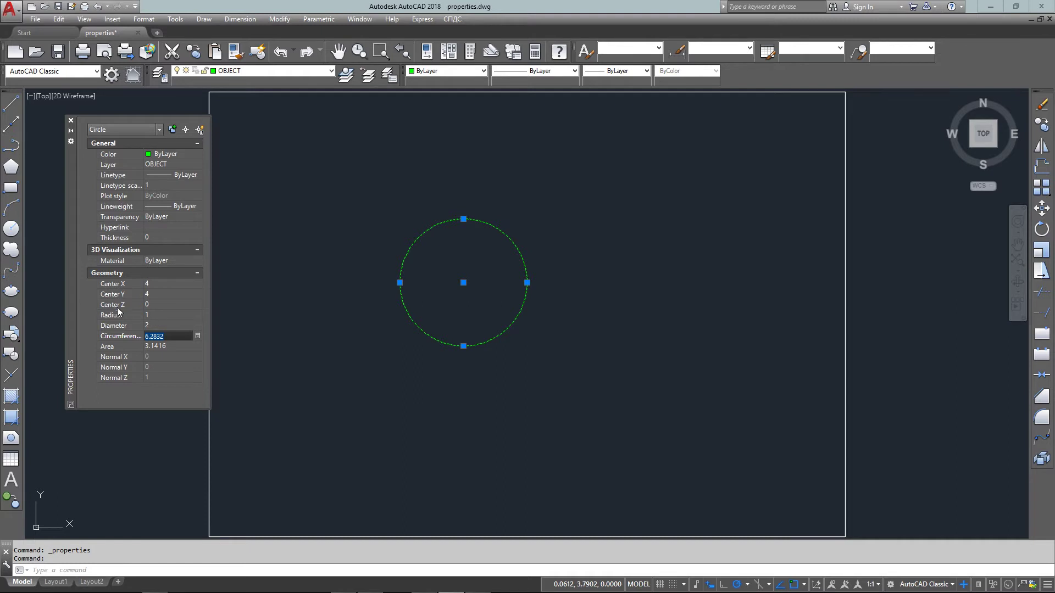
left_click(69, 137)
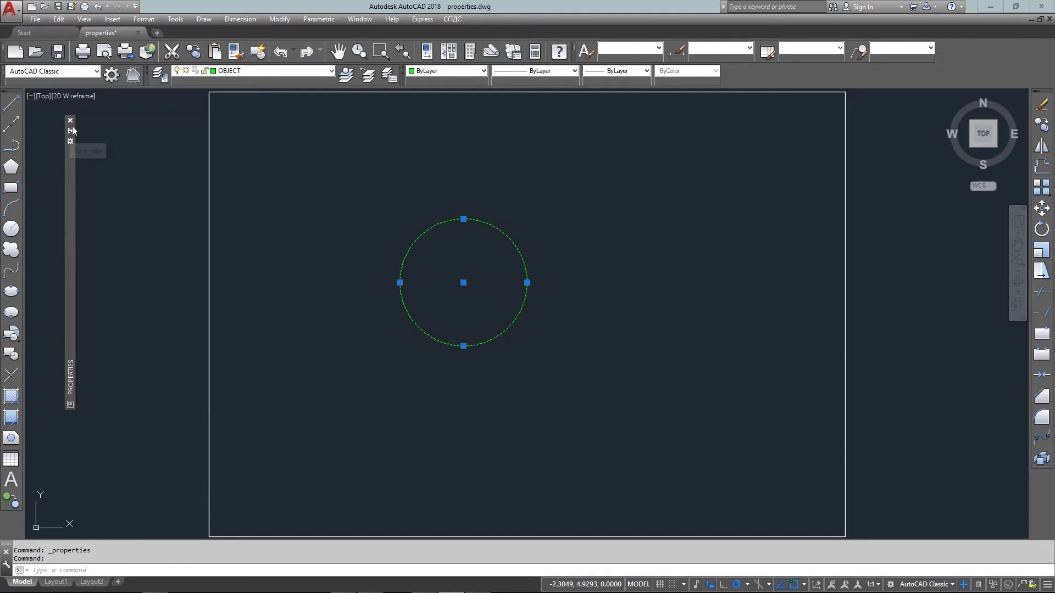
left_click(70, 120)
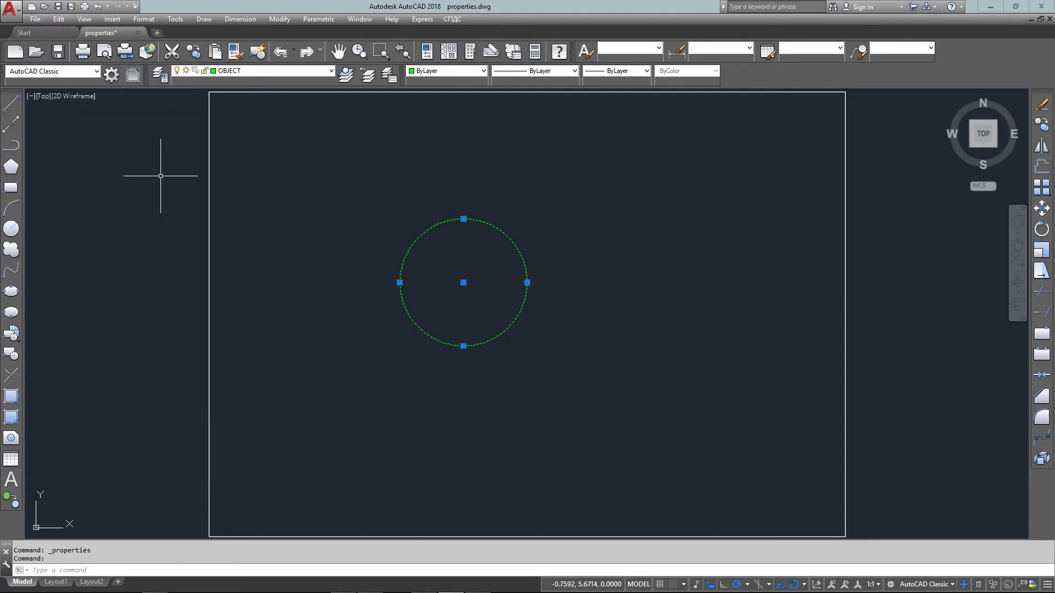
key("Escape")
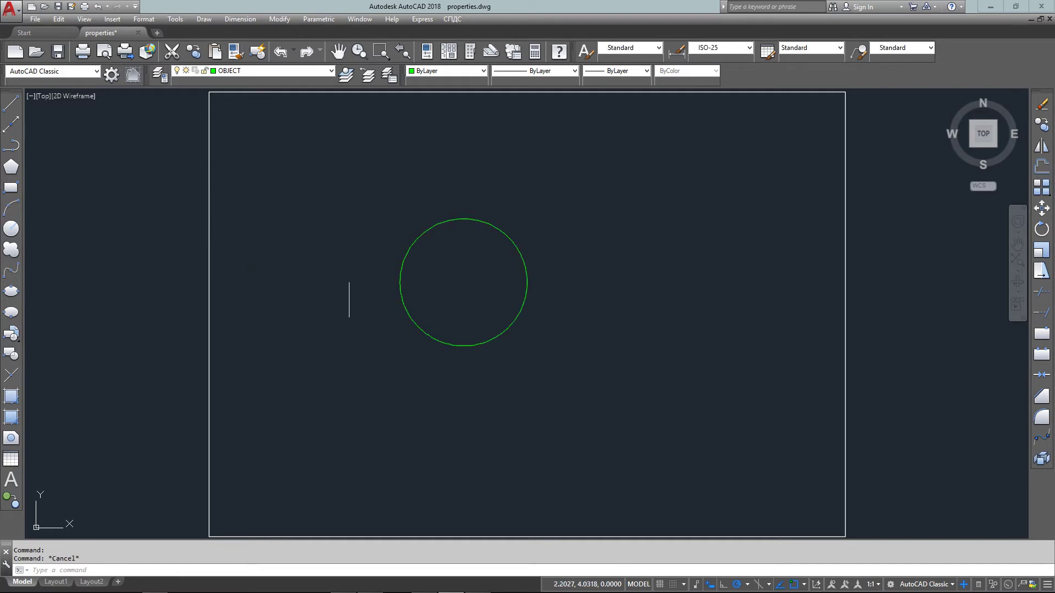
left_click(641, 217)
left_click(147, 280)
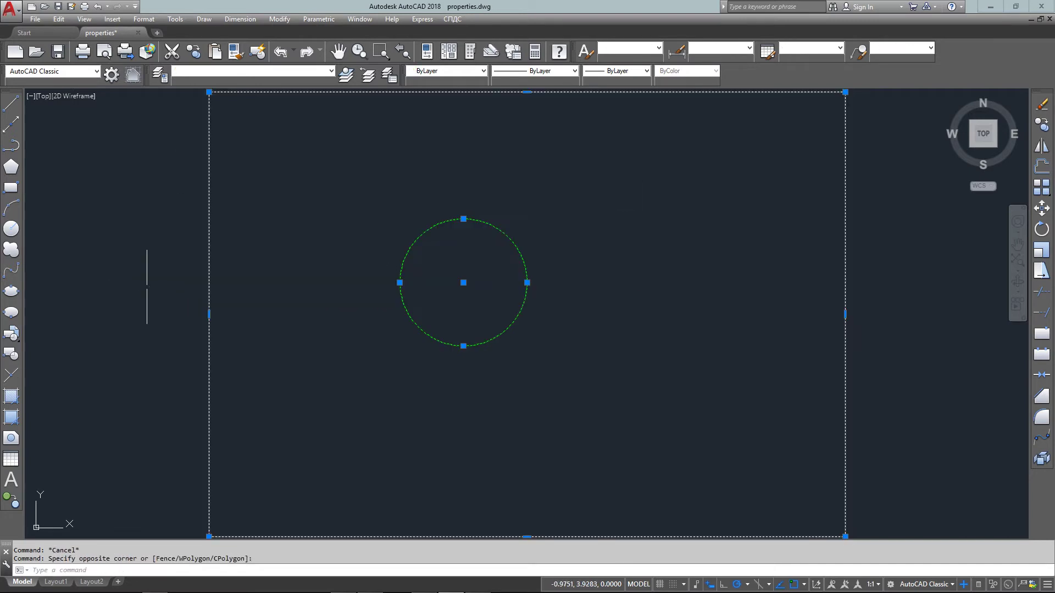
right_click(526, 283)
left_click(576, 509)
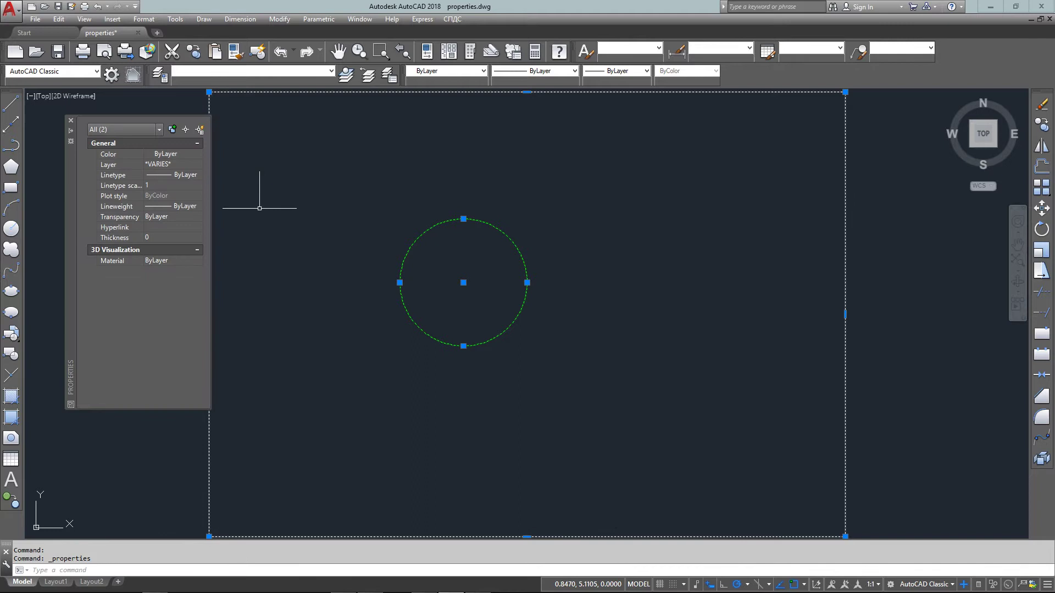
left_click(148, 134)
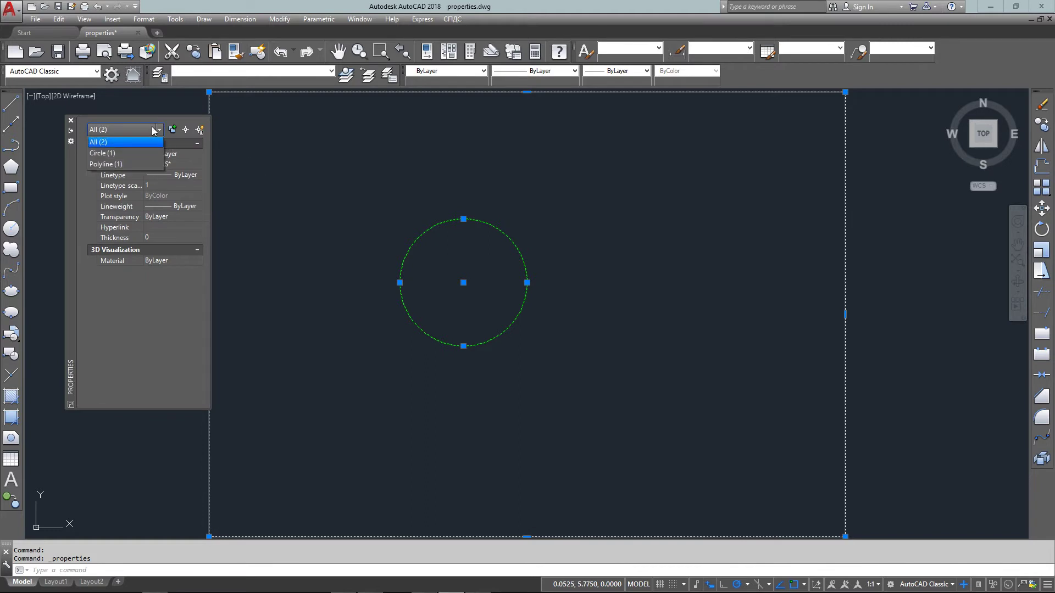
left_click(139, 162)
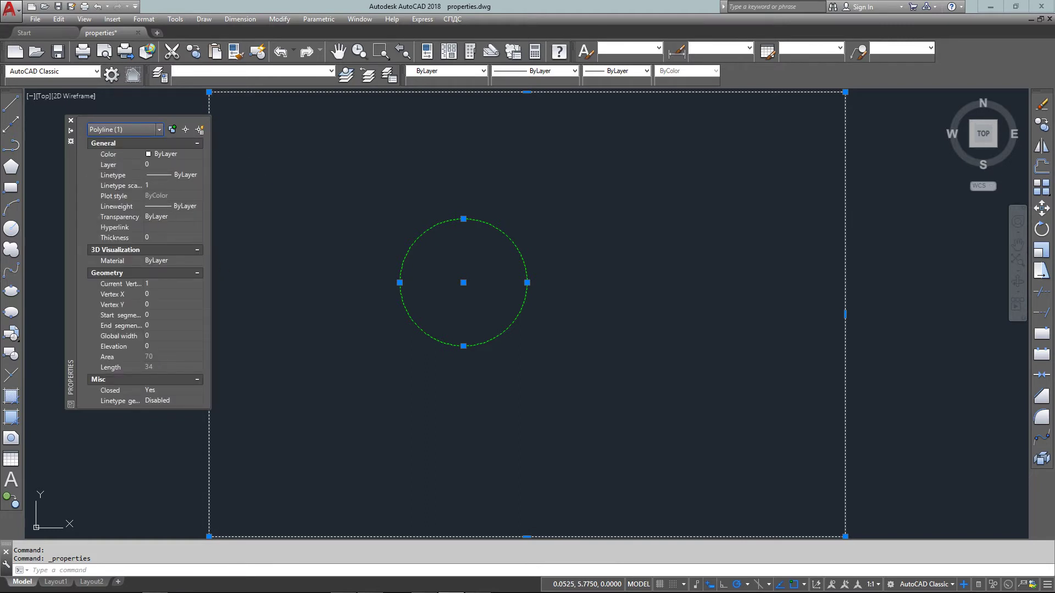
mouse_move(209, 285)
left_mouse_down()
mouse_move(357, 299)
mouse_move(299, 299)
left_mouse_up()
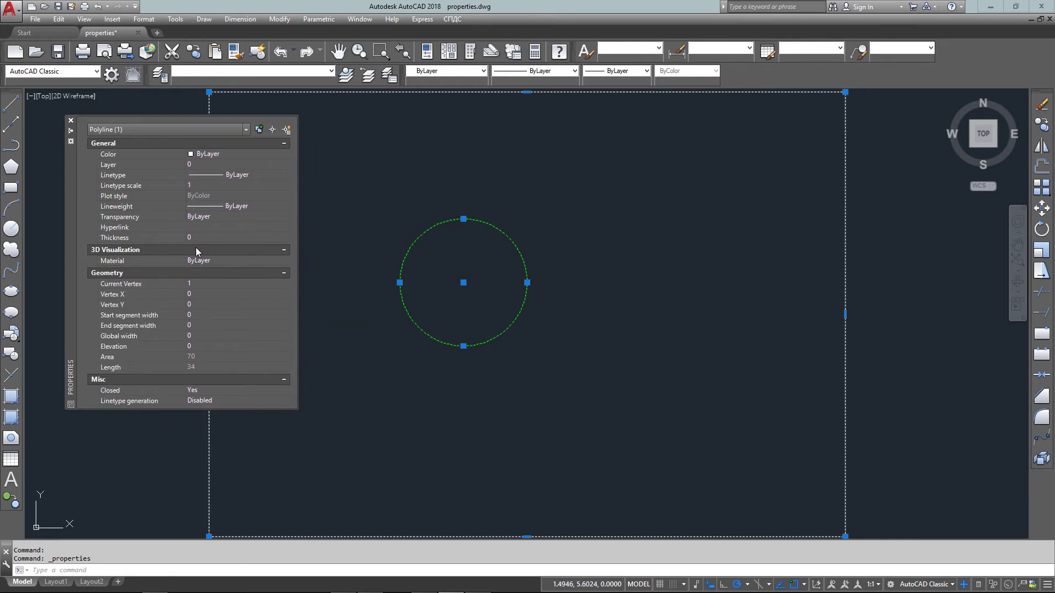
left_click(187, 131)
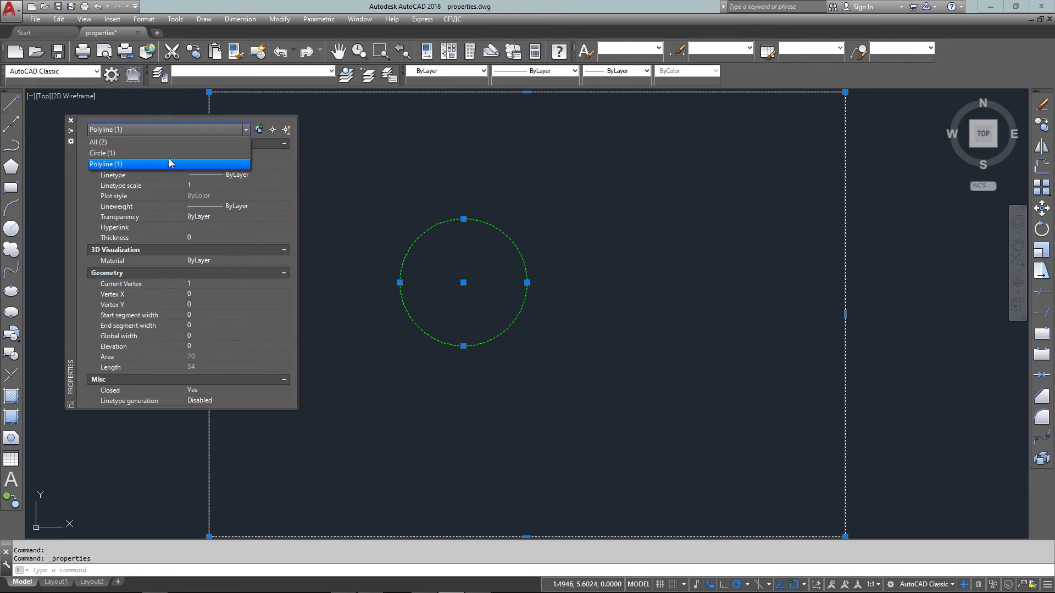
left_click(171, 153)
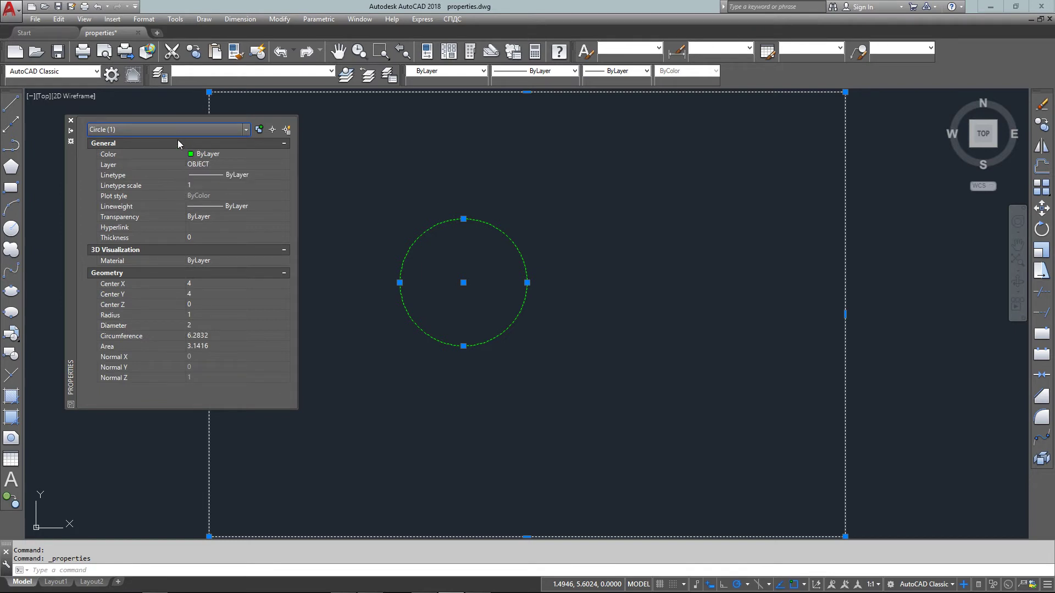
left_click(180, 130)
left_click(171, 167)
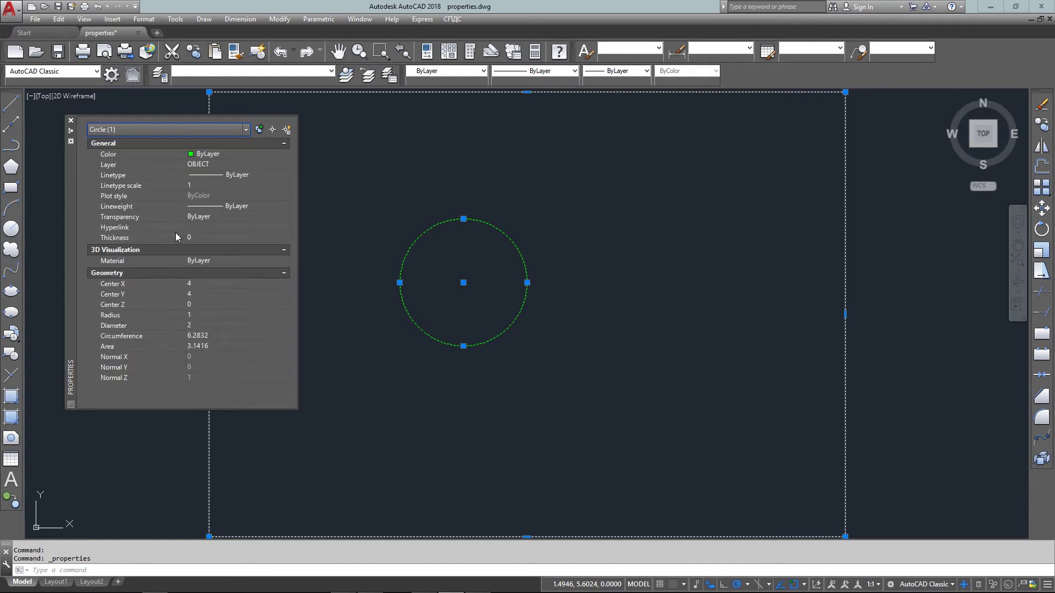
left_click(70, 120)
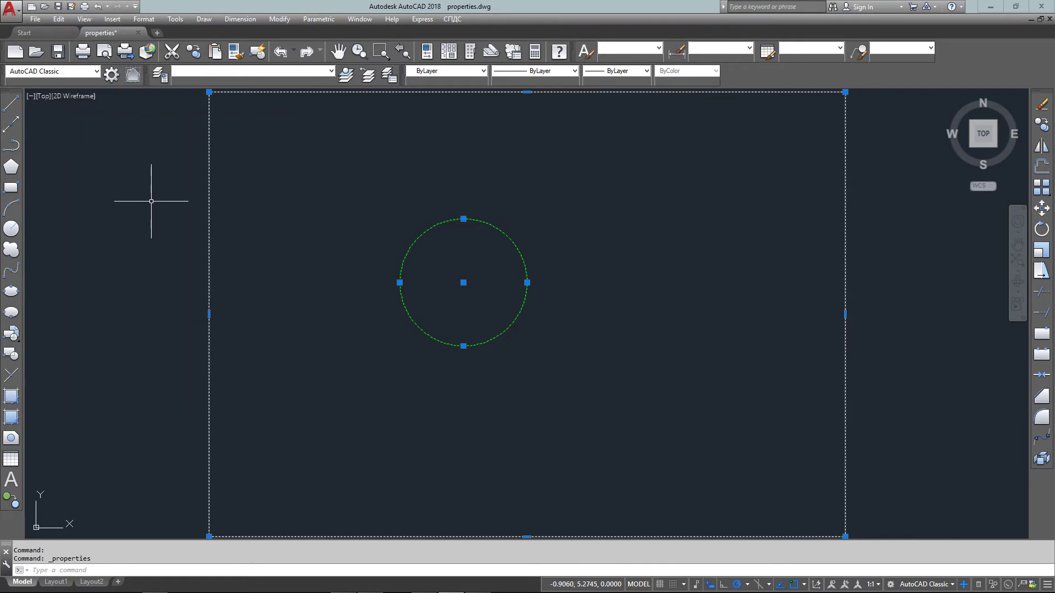
key("Escape")
Step: Erase the circle and place 'edit this text' near the centre at height 0.5, rotation 0
left_click(617, 243)
left_click(442, 295)
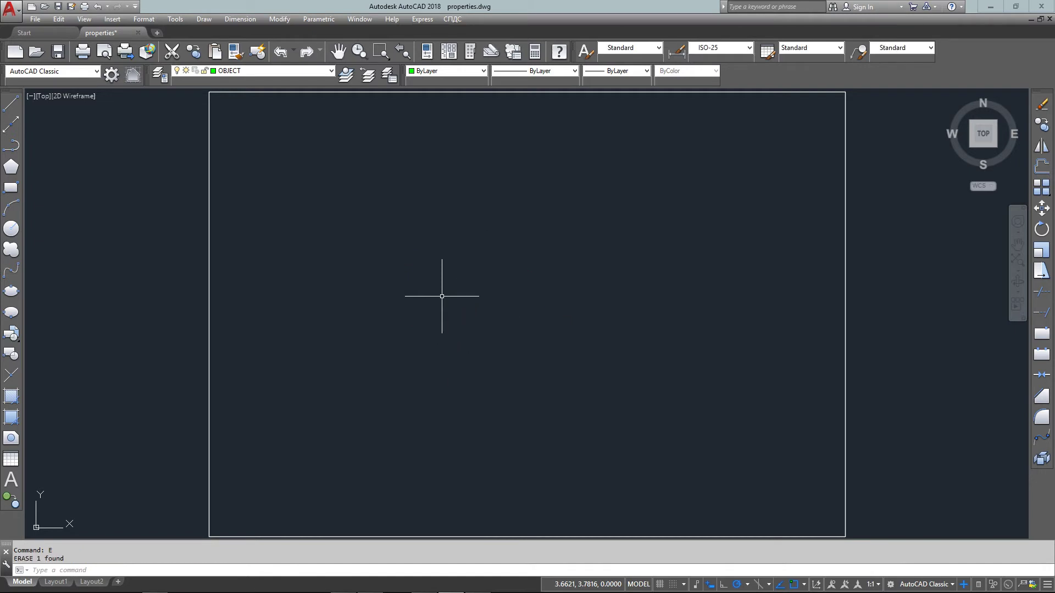
type("text")
key("Return")
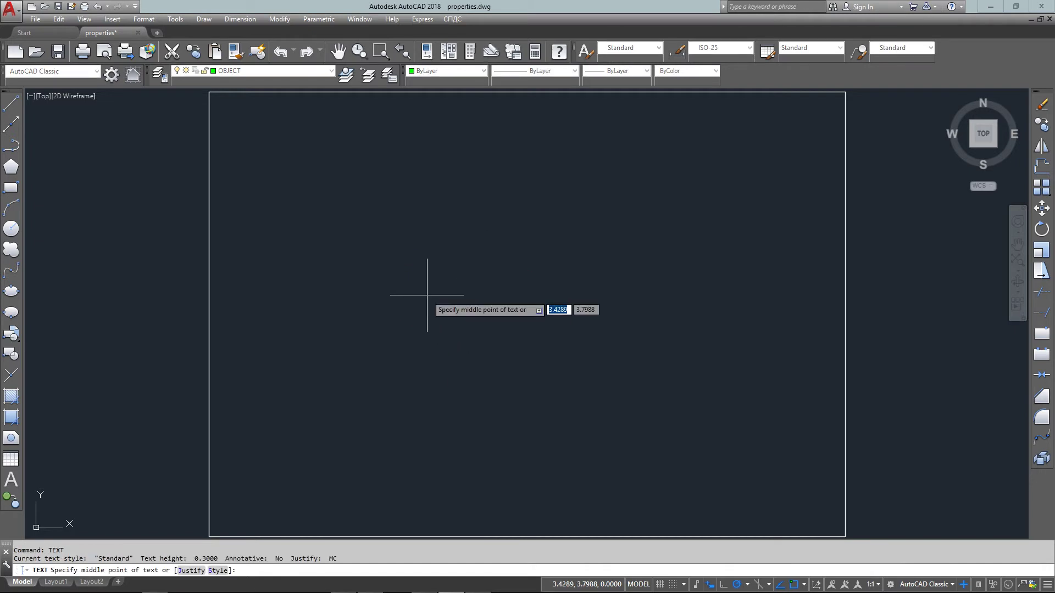
left_click(427, 296)
type(".5")
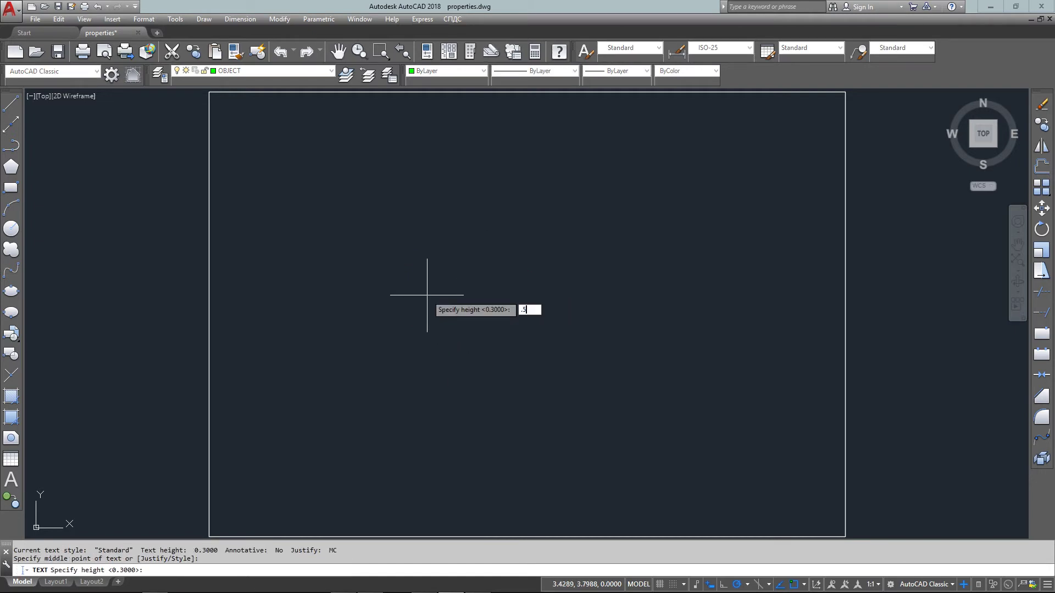
key("Return")
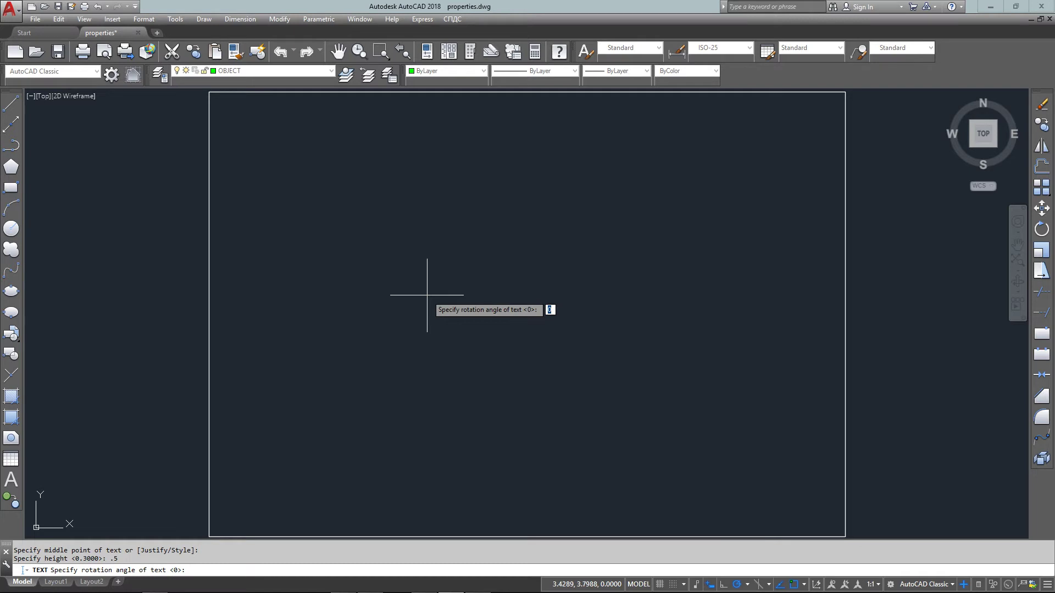
key("Return")
type("e")
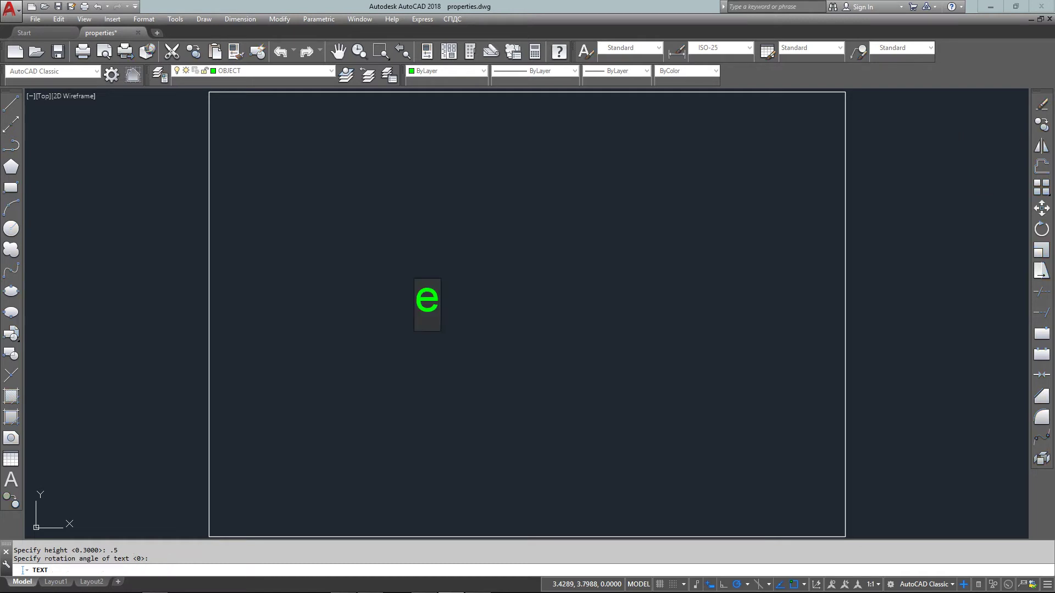
type("dit this")
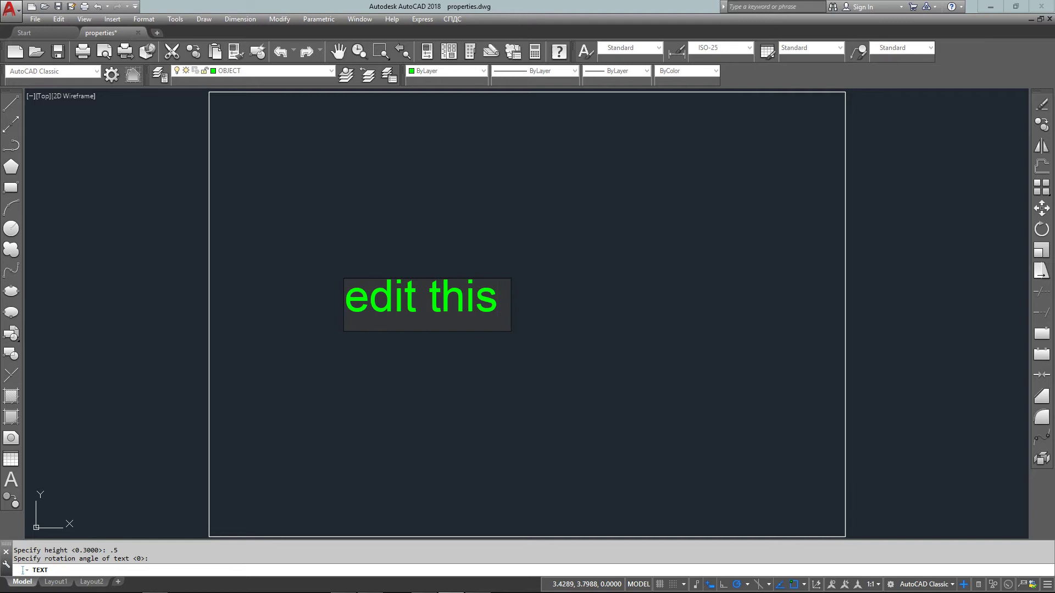
type(" text")
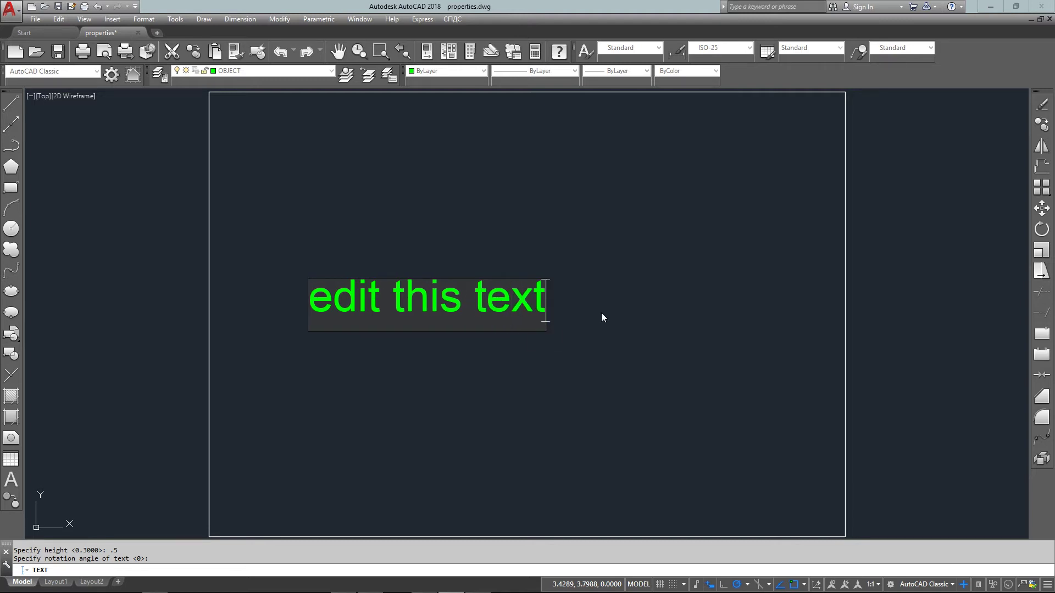
key("Return")
key("Return")
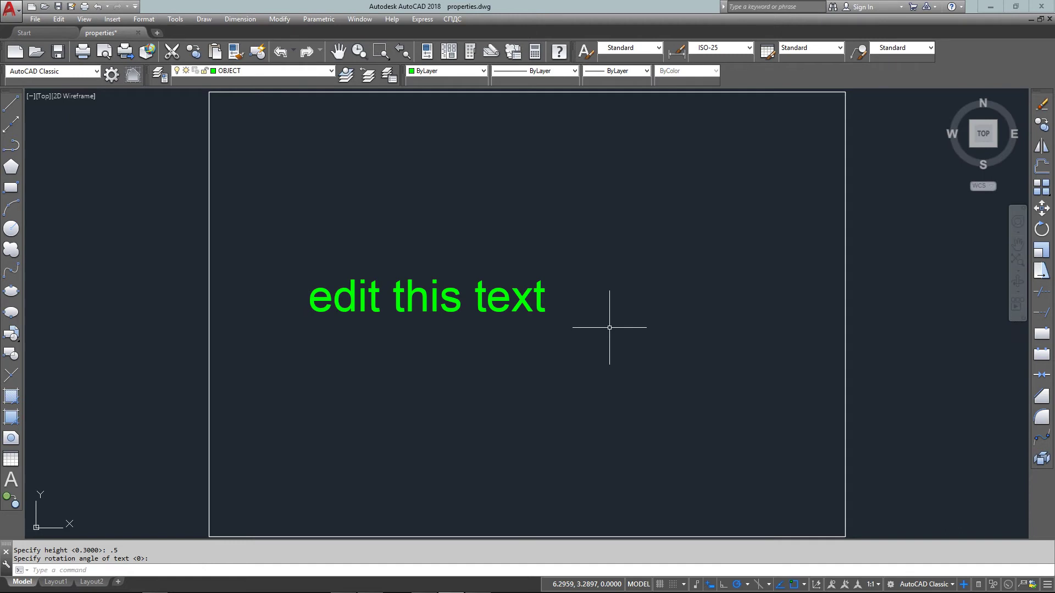
Step: Try the GOST-2.304_Type-B style on the text, then return it to Standard
left_click(490, 294)
right_click(490, 295)
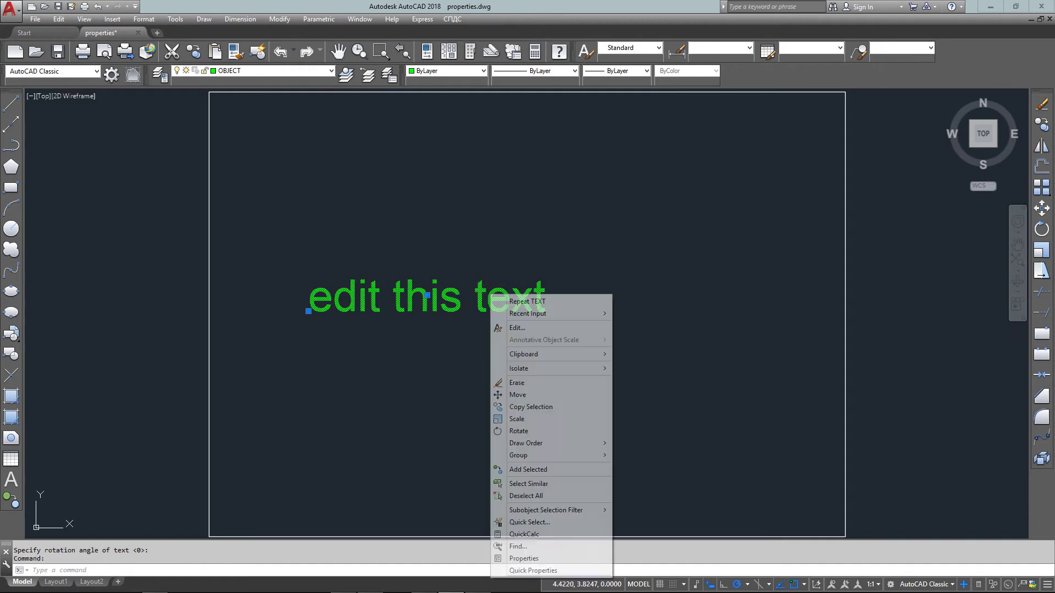
left_click(526, 560)
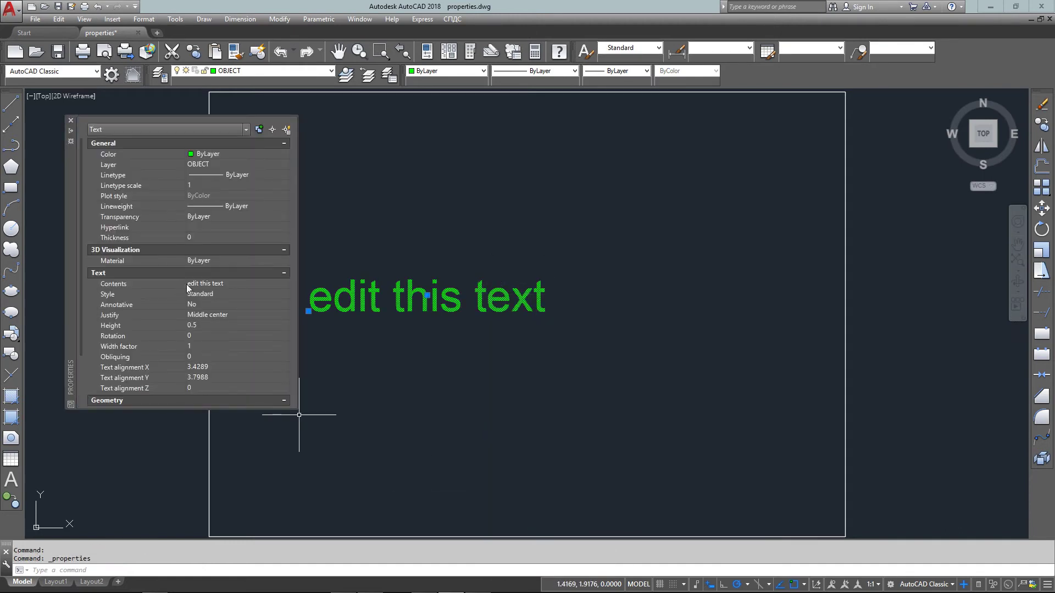
left_click(209, 293)
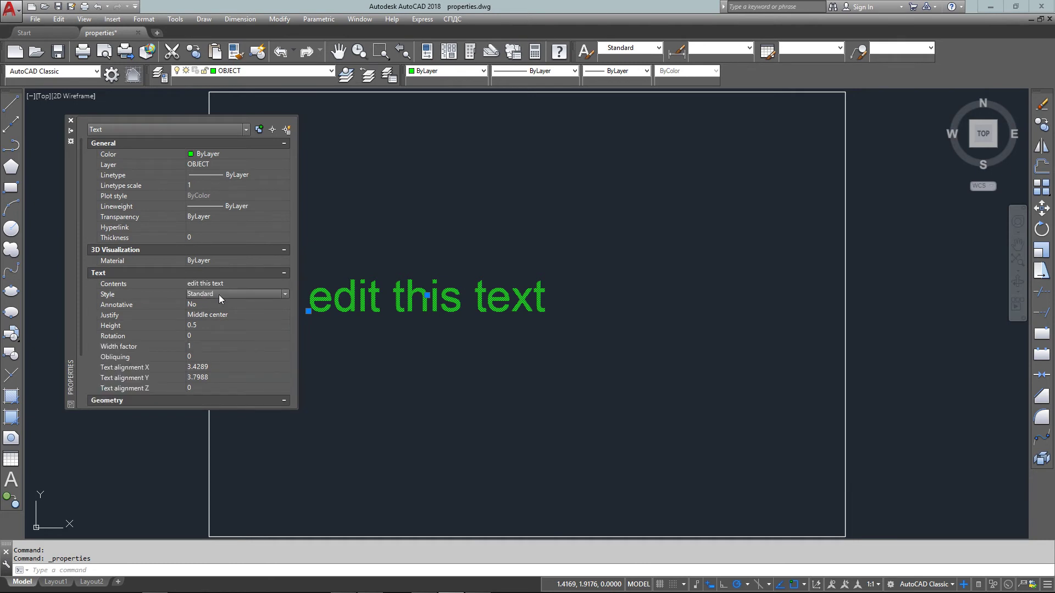
left_click(227, 314)
left_click(248, 294)
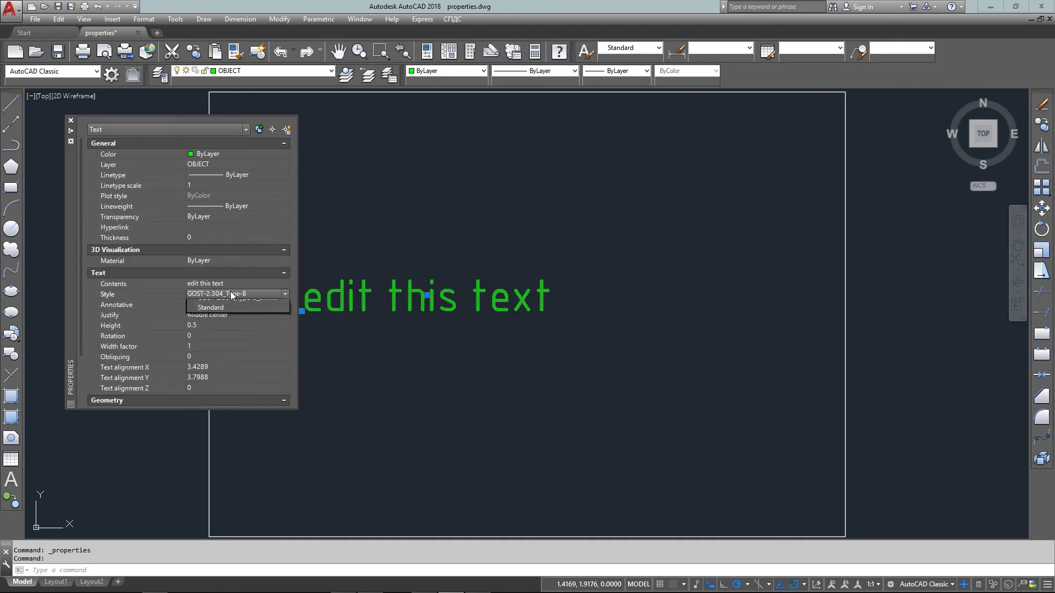
left_click(220, 344)
Step: Change the text contents to 'EDIT THIS TEXT', close the palette and deselect
left_click(235, 285)
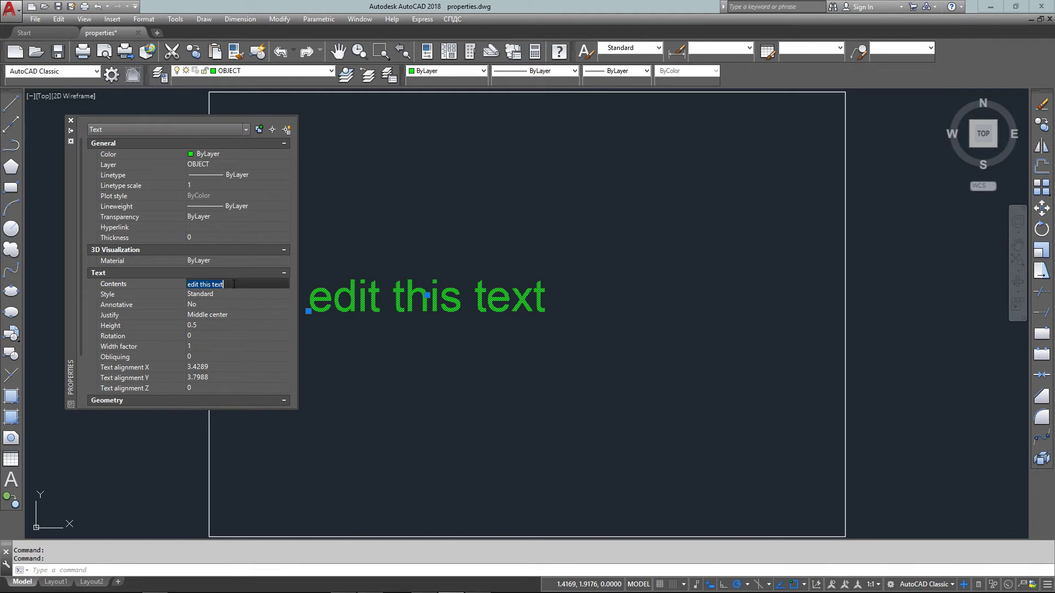
type("EDIT T")
type("HIS TE")
type("XT")
left_click(99, 304)
left_click(70, 121)
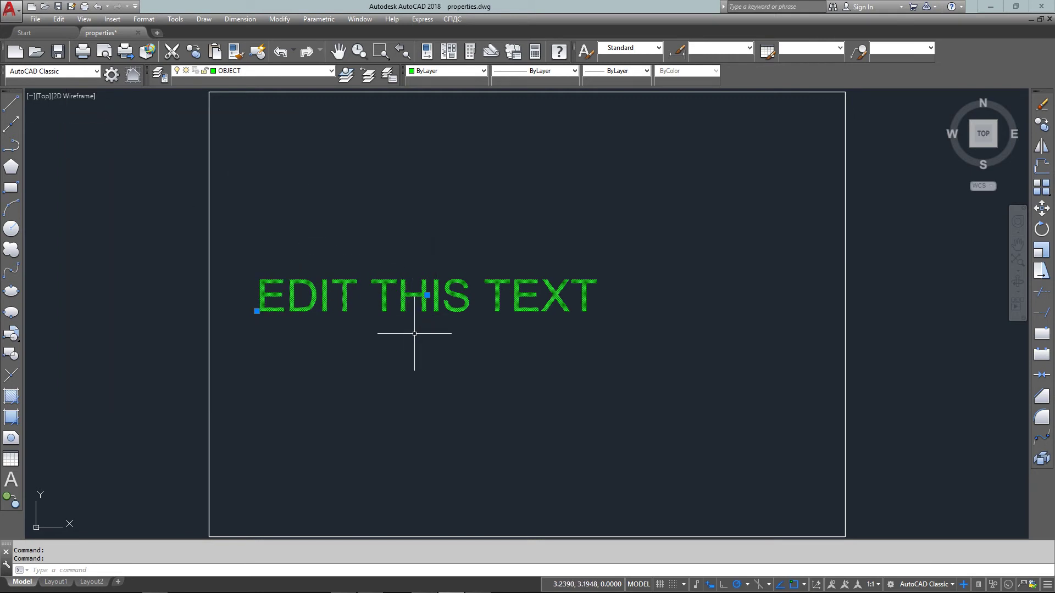
key("Escape")
Step: Place 'THIS IS NEW TEXT' below the first line at height 0.24, then select it
middle_click_drag(426, 337, 437, 322)
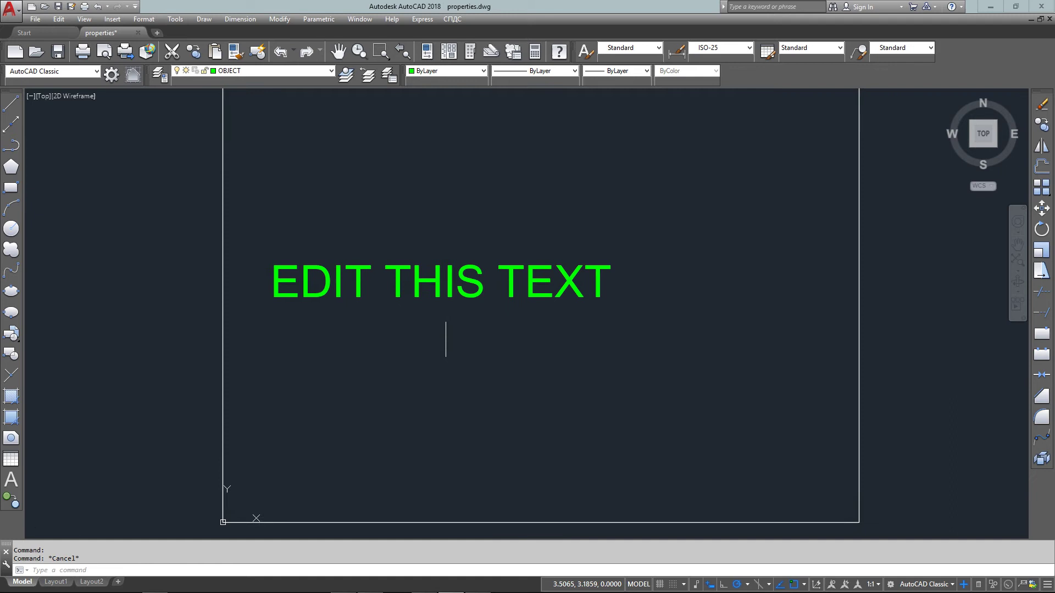
type("TEXT")
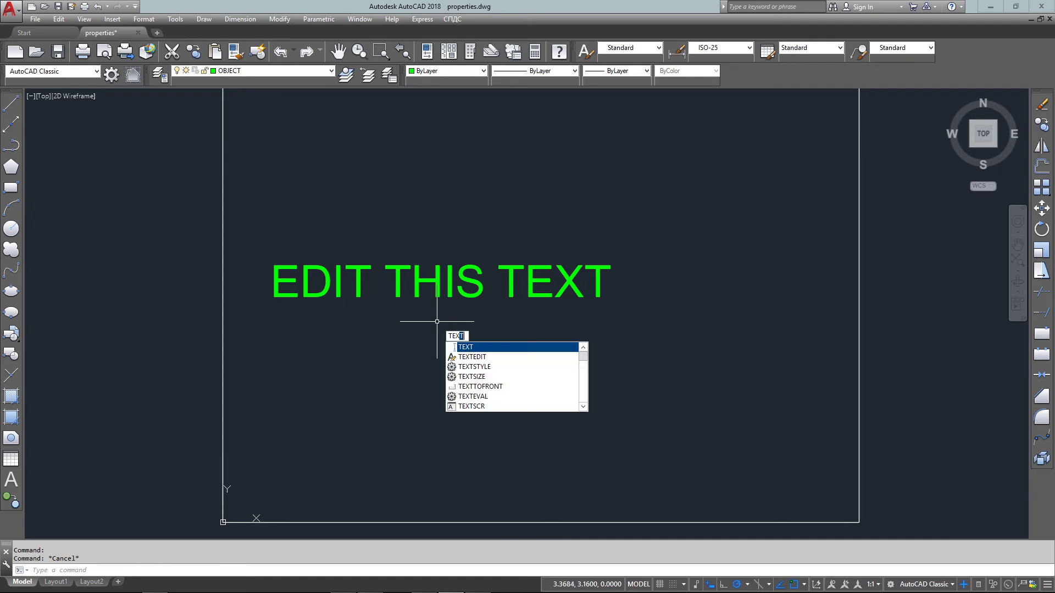
key("Return")
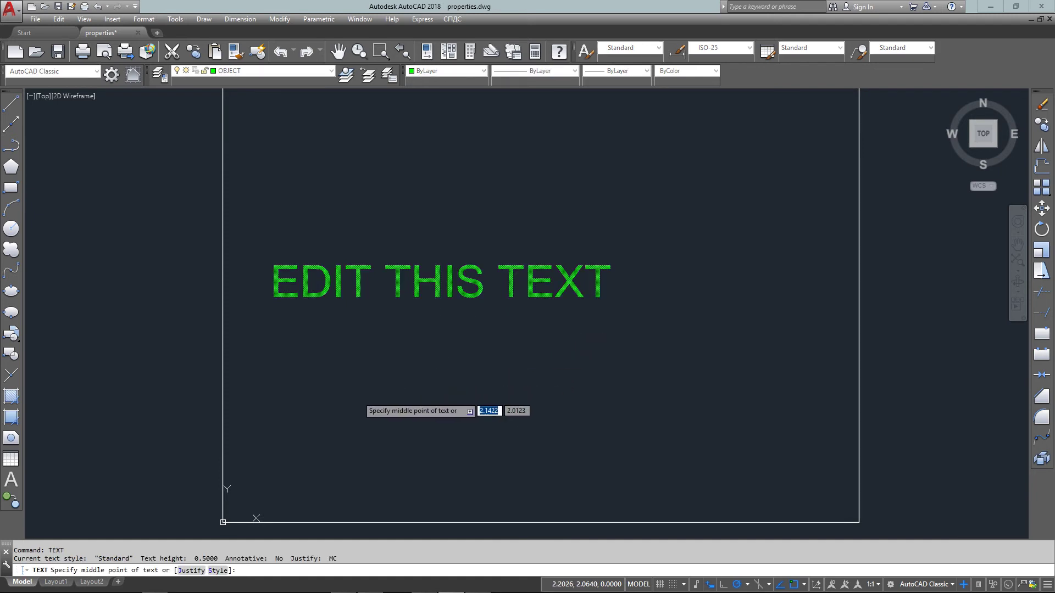
left_click(348, 406)
type(".24")
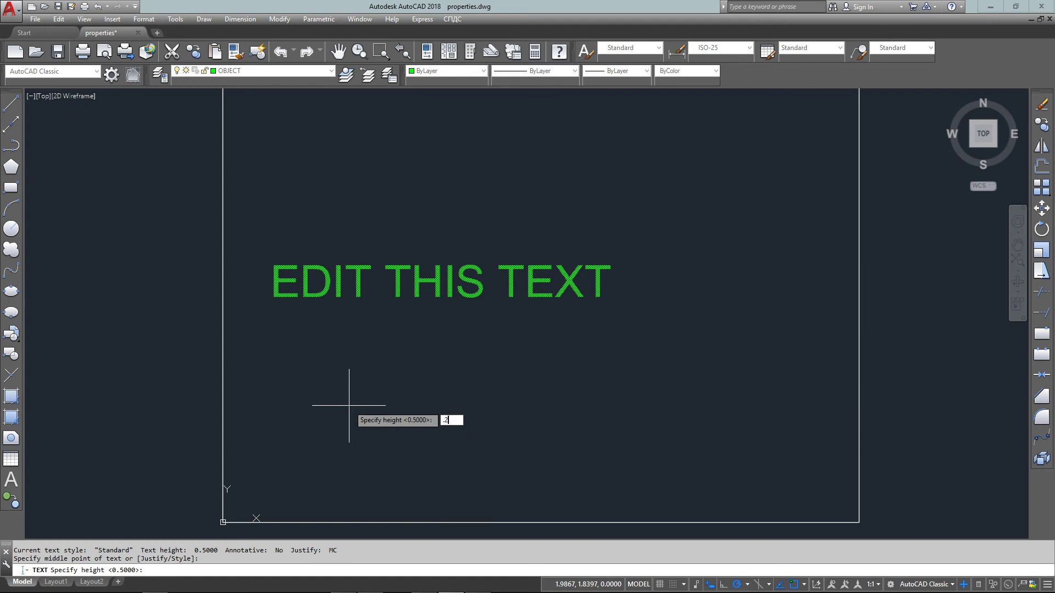
key("Return")
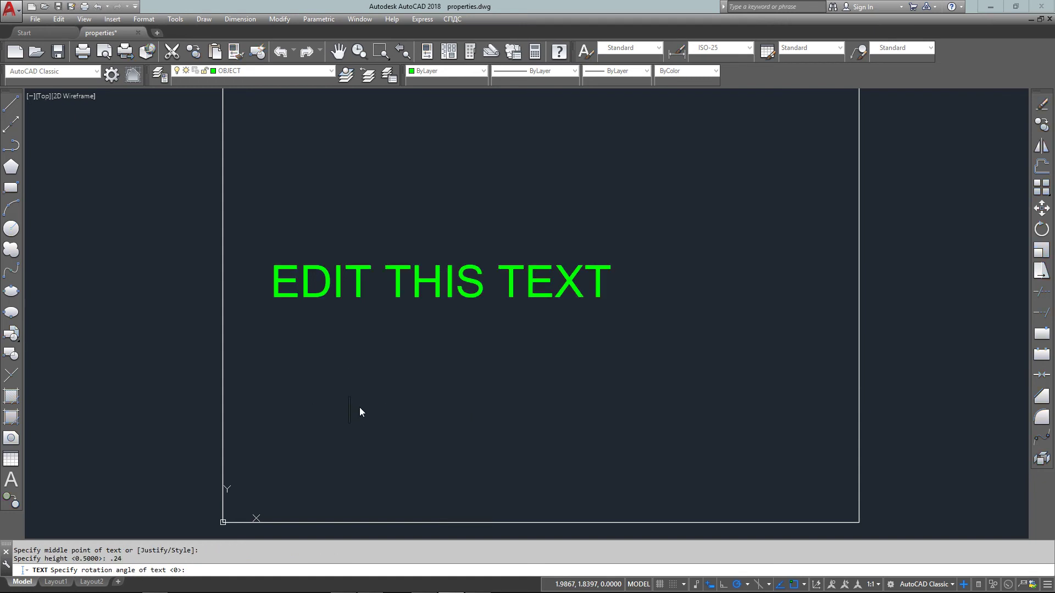
type("T")
type("HIS IS NEW")
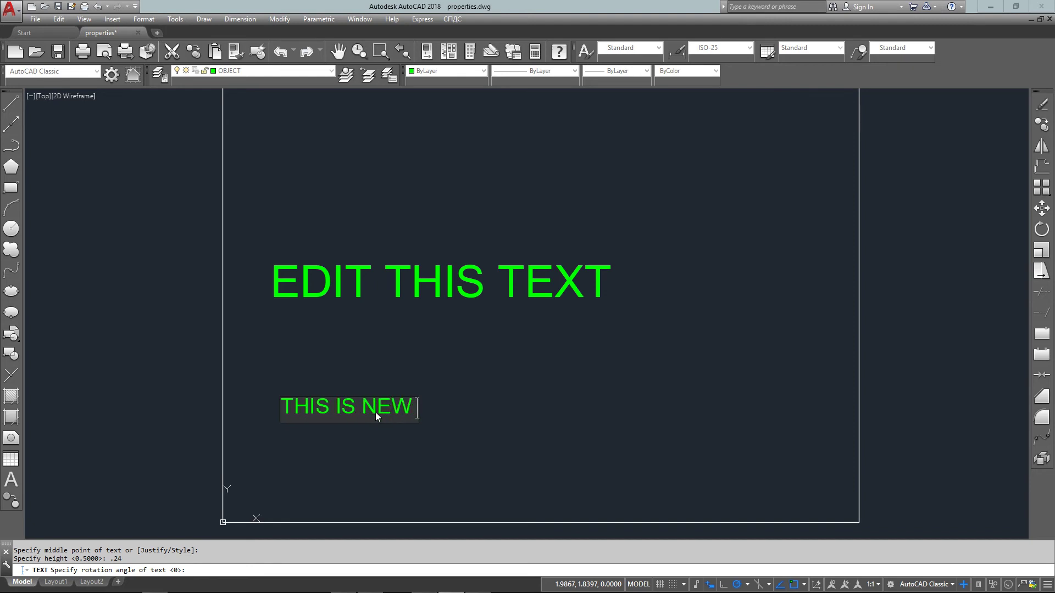
type(" TEX")
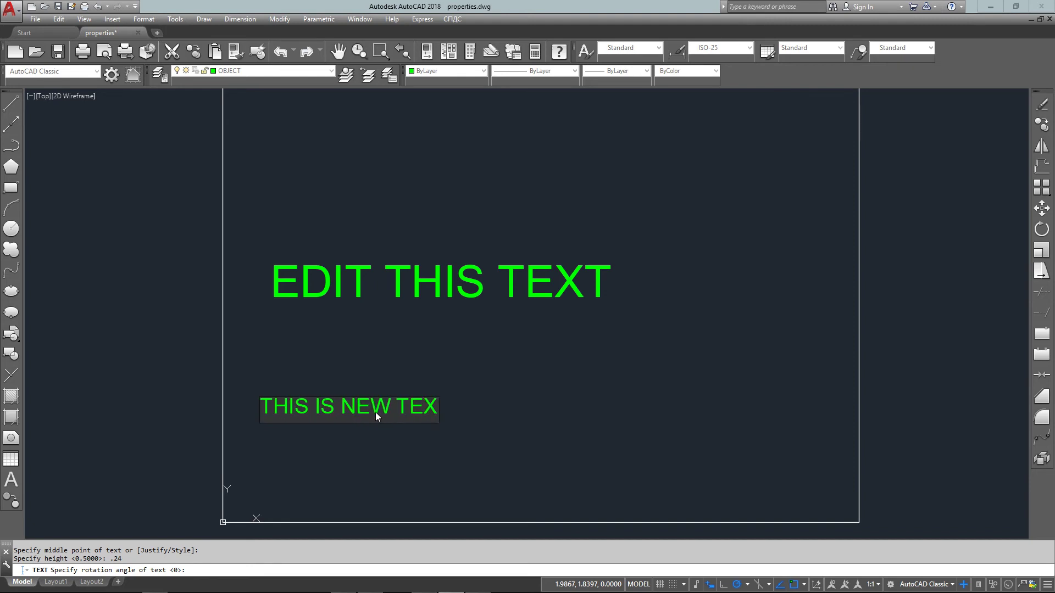
type("T")
key("Return")
key("Return")
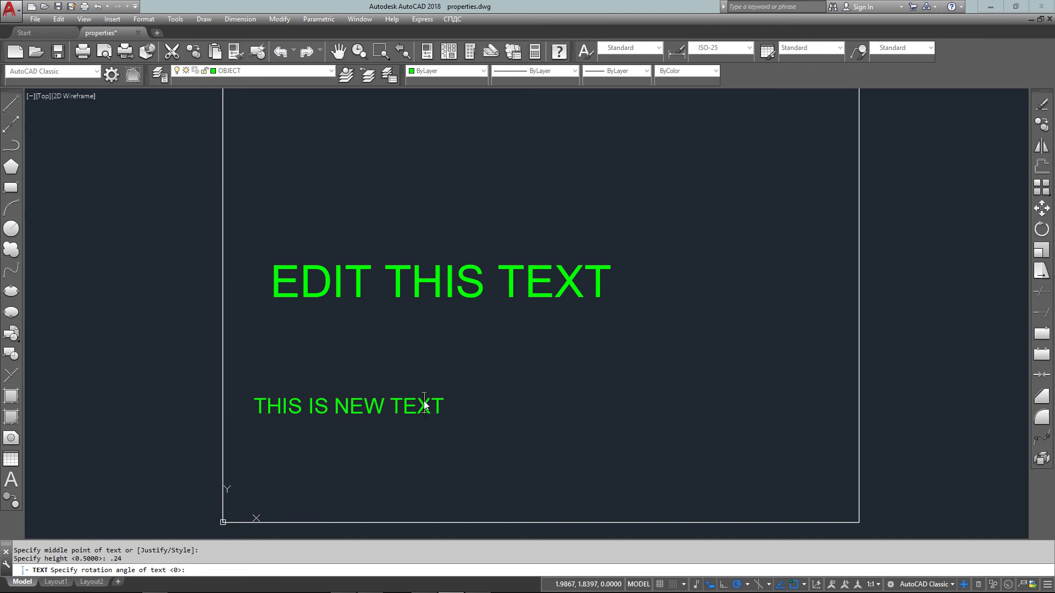
left_click(423, 406)
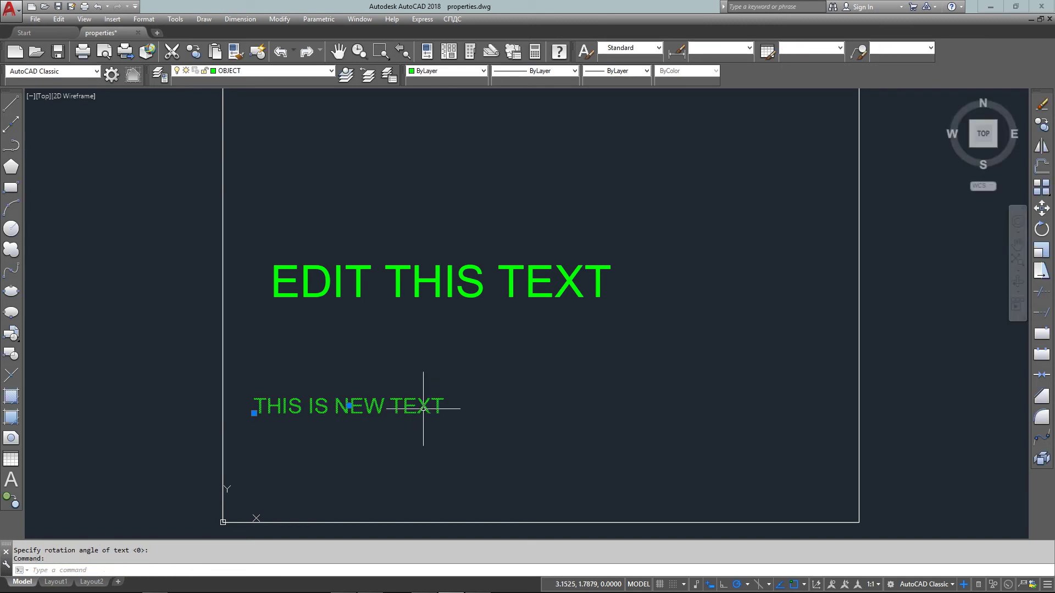
Step: Move THIS IS NEW TEXT onto the TEXT layer so it turns yellow
left_click(235, 73)
left_click(232, 117)
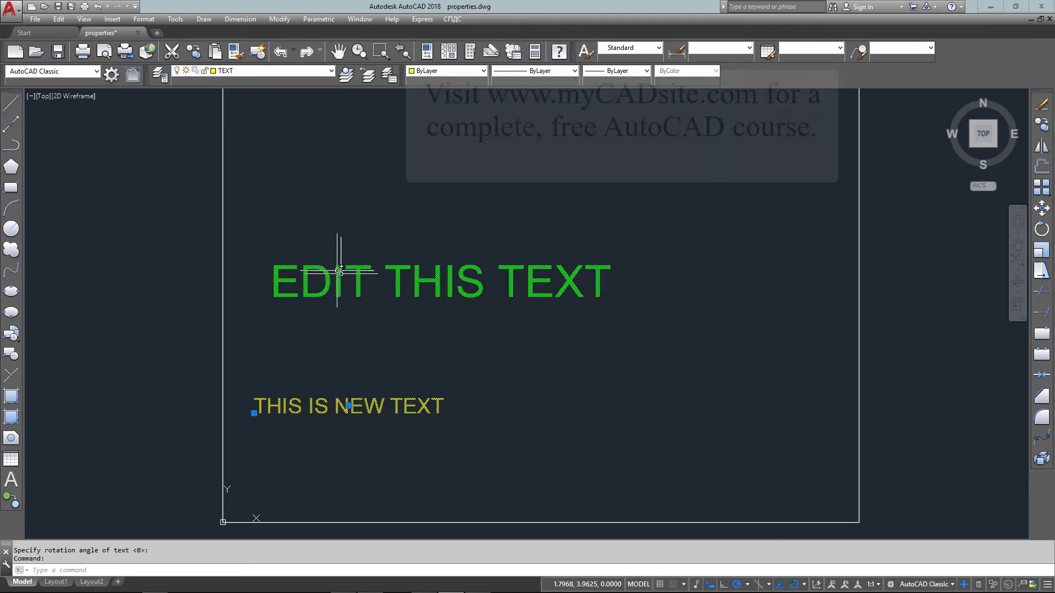
right_click(398, 406)
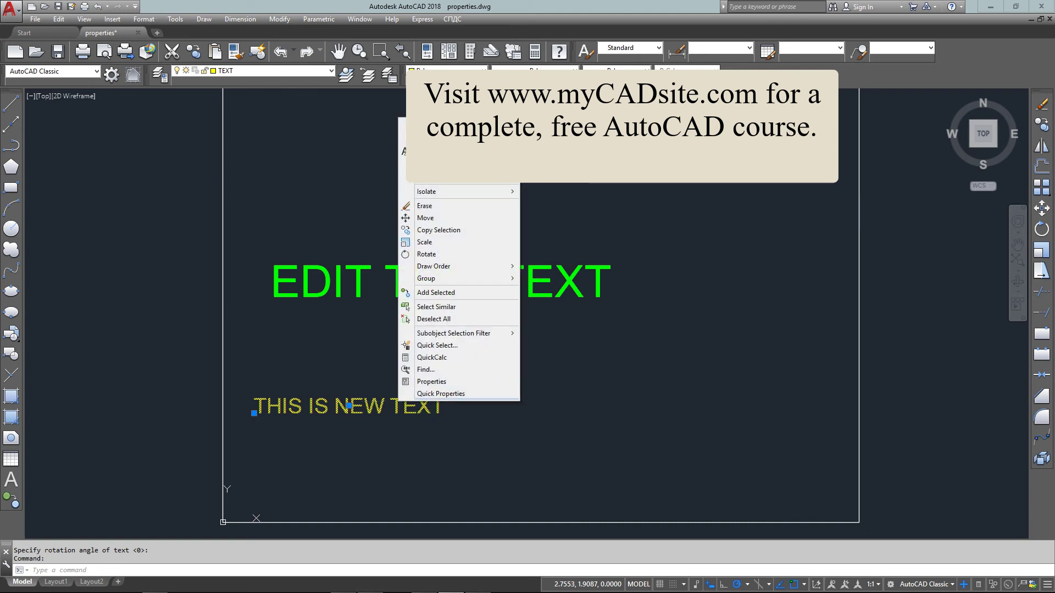
key("Escape")
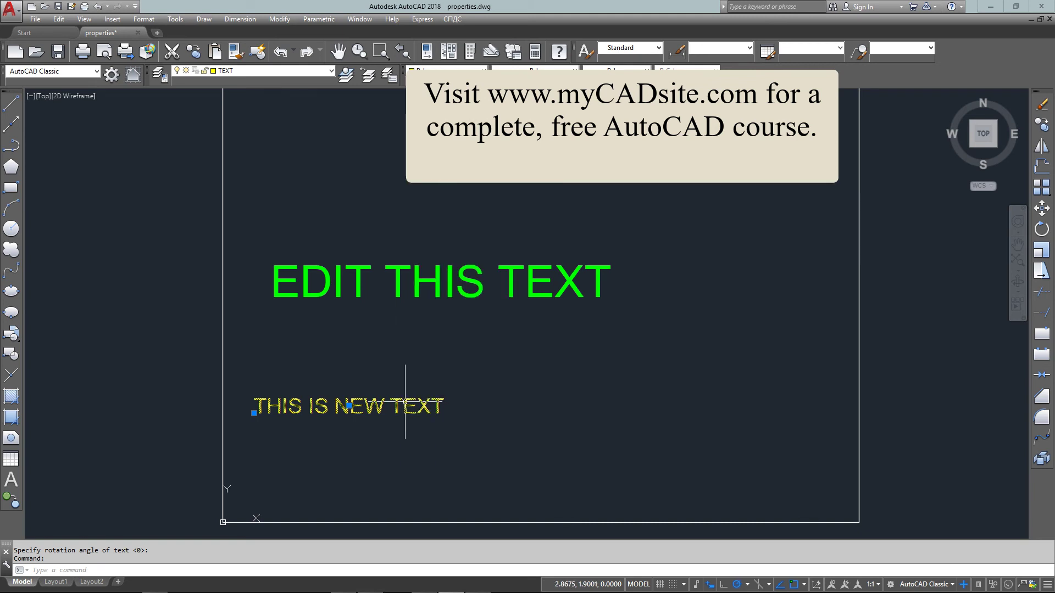
Step: Apply the GOST-2.304_Type-B_italic style to THIS IS NEW TEXT and deselect it
right_click(405, 405)
left_click(445, 384)
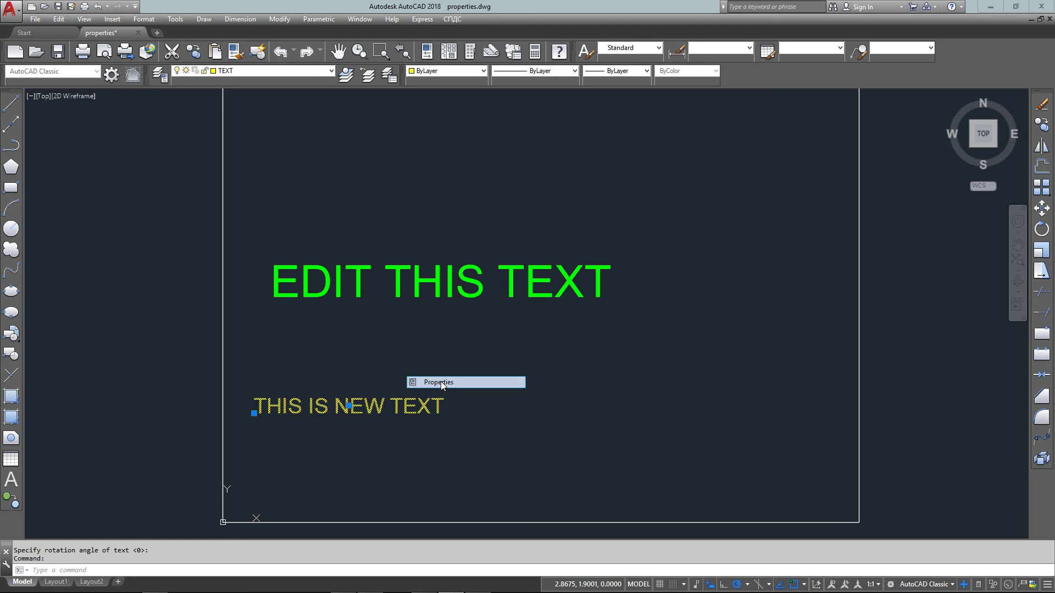
left_click(229, 294)
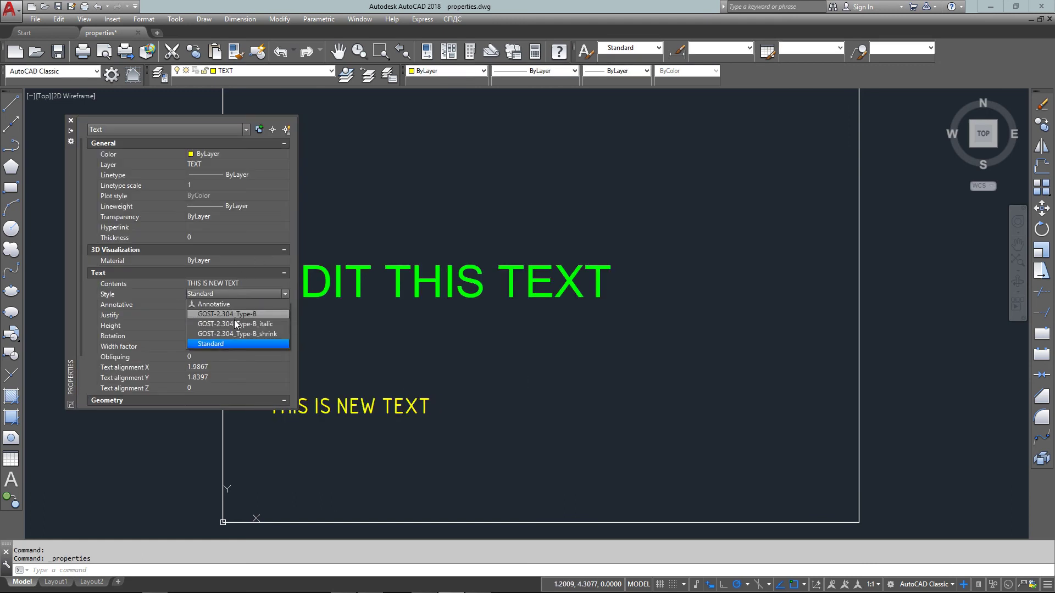
left_click(215, 317)
left_click(71, 121)
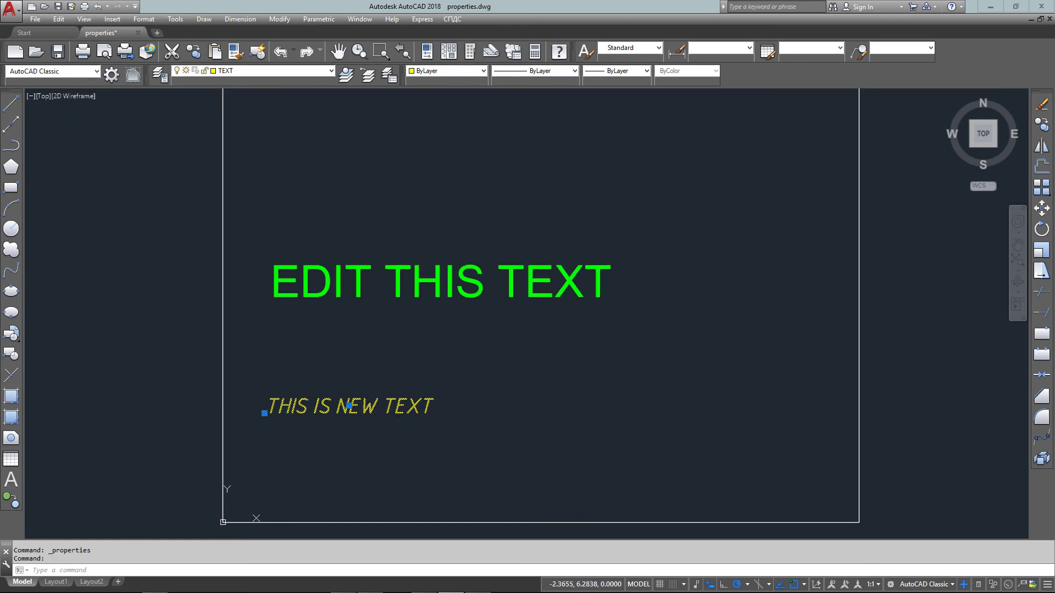
key("Escape")
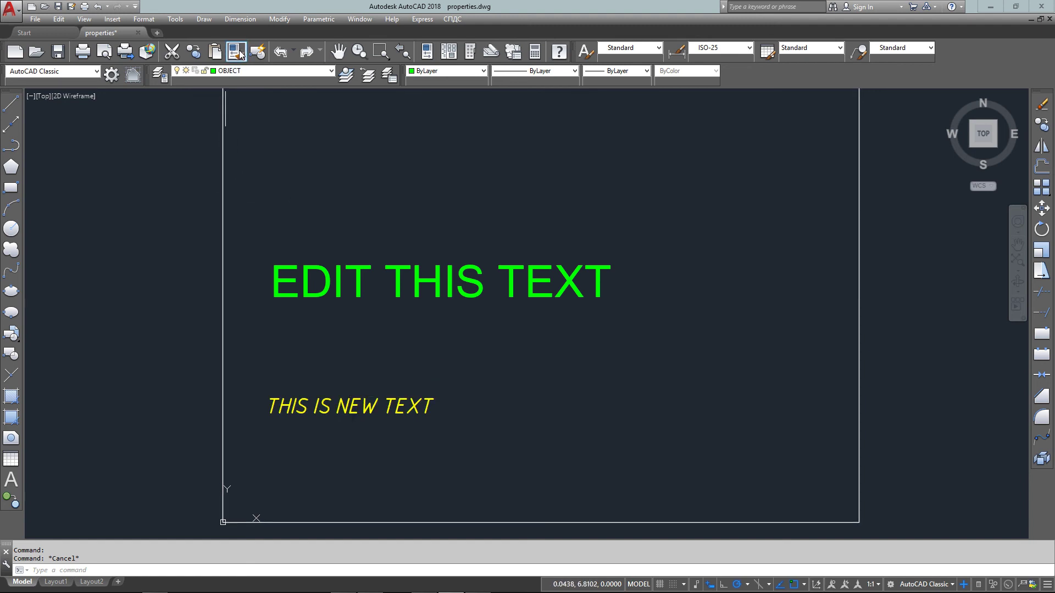
Step: Match EDIT THIS TEXT to the yellow italic properties of THIS IS NEW TEXT
left_click(235, 51)
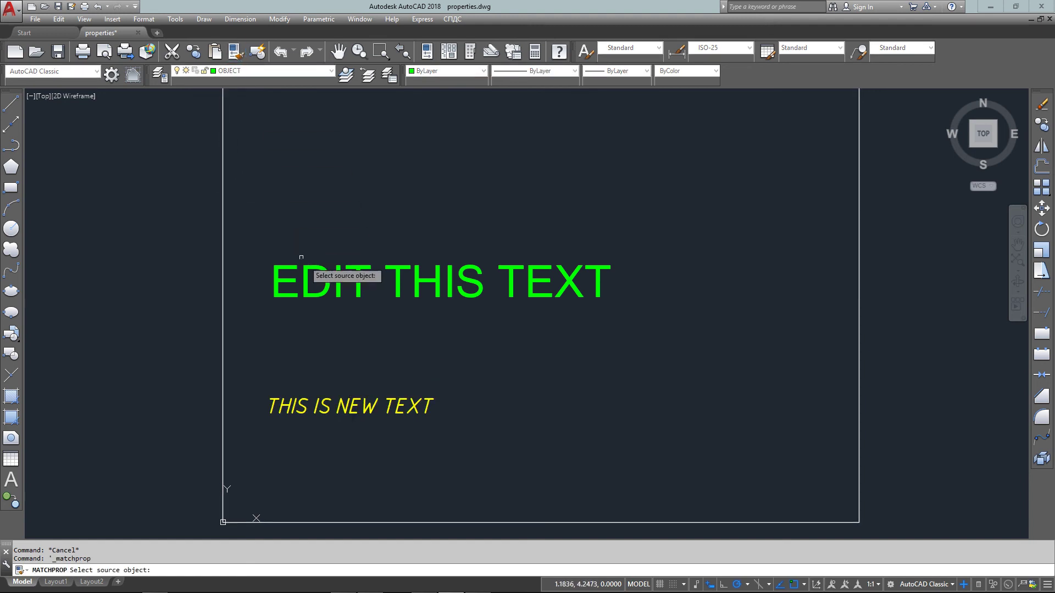
left_click(370, 408)
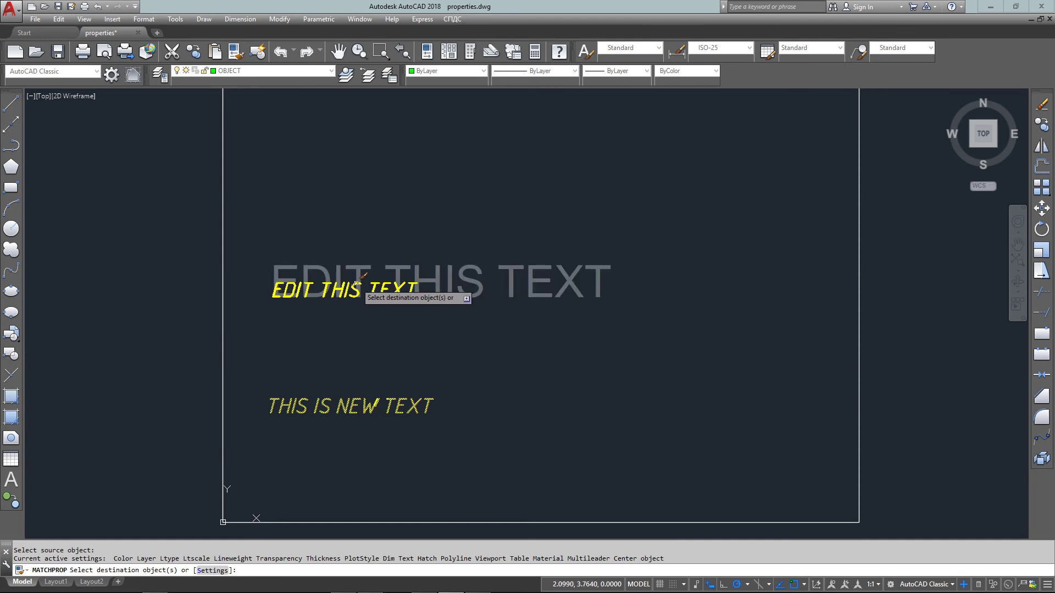
left_click(360, 282)
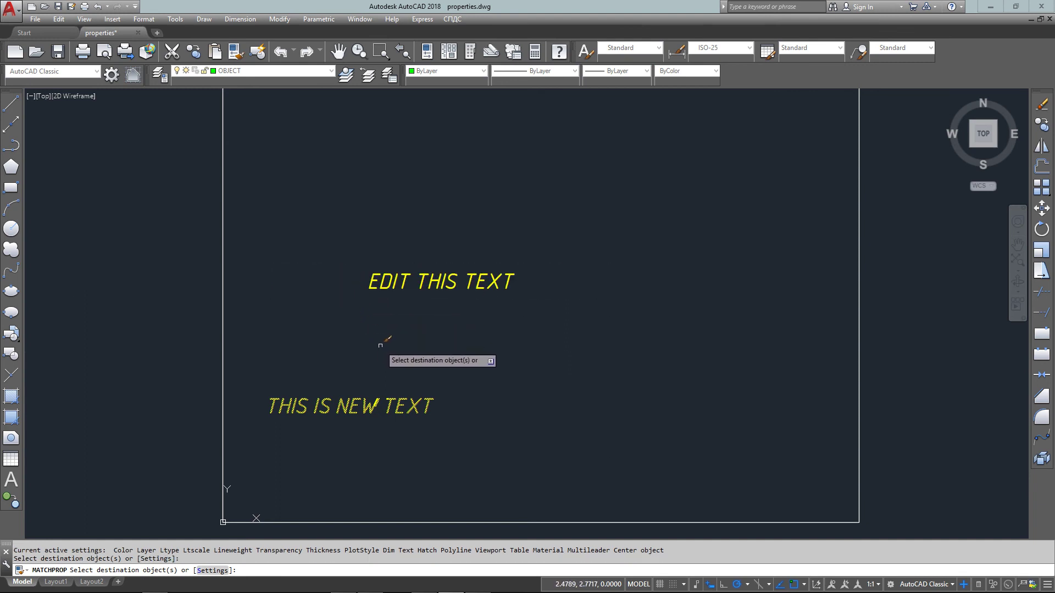
key("Escape")
type("M")
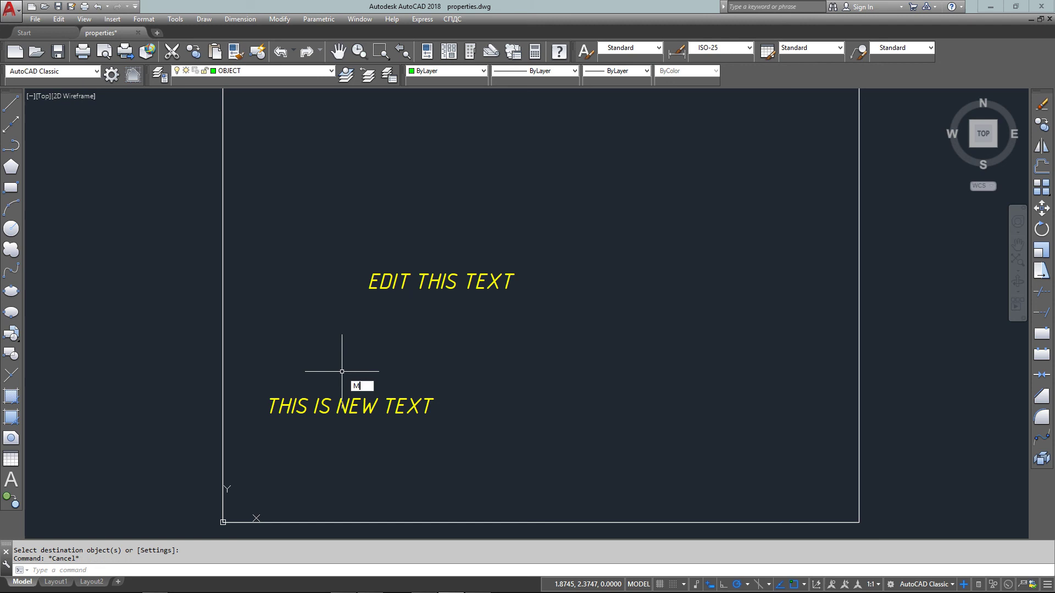
type("A")
Step: Match the rectangle border to THIS IS NEW TEXT's properties as well
key("Return")
left_click(375, 404)
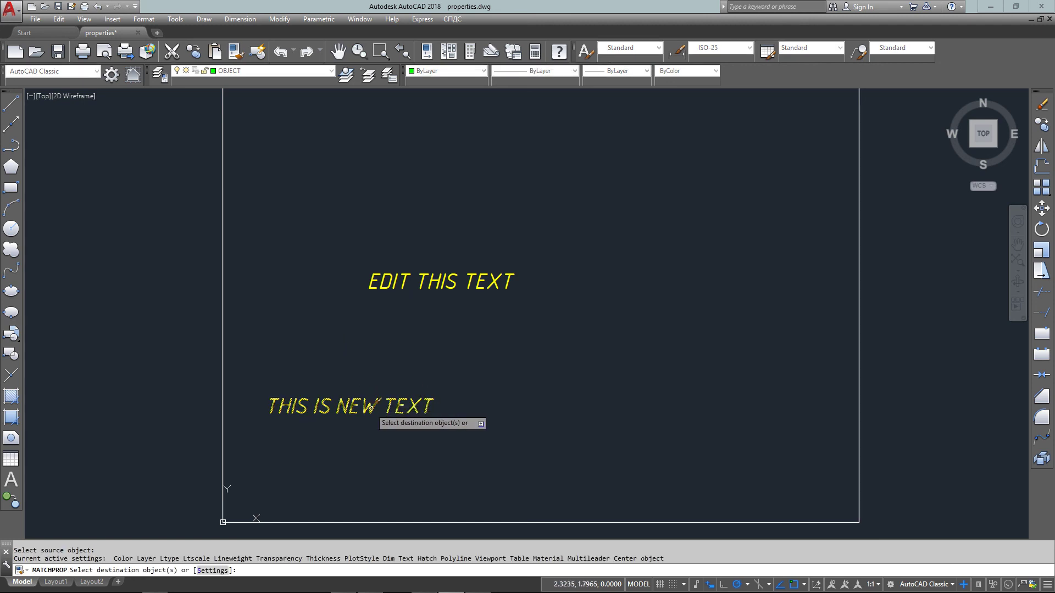
left_click(226, 282)
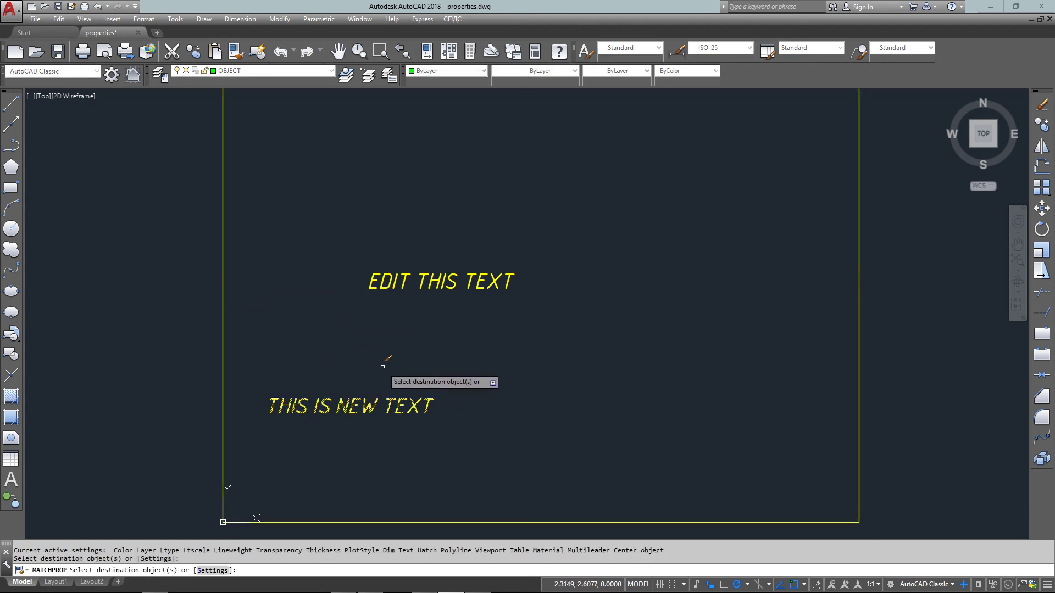
key("Return")
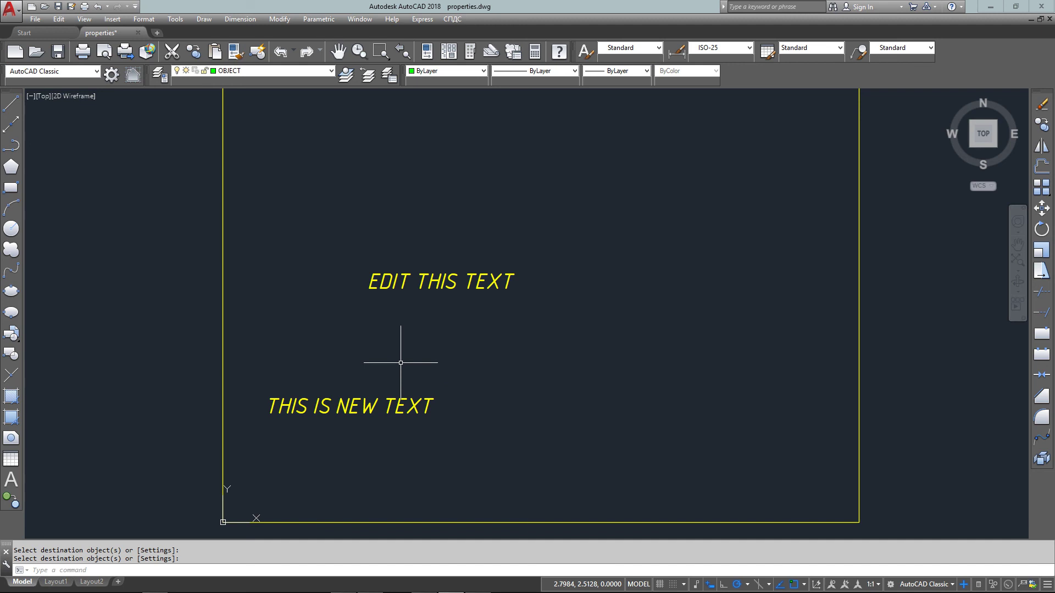